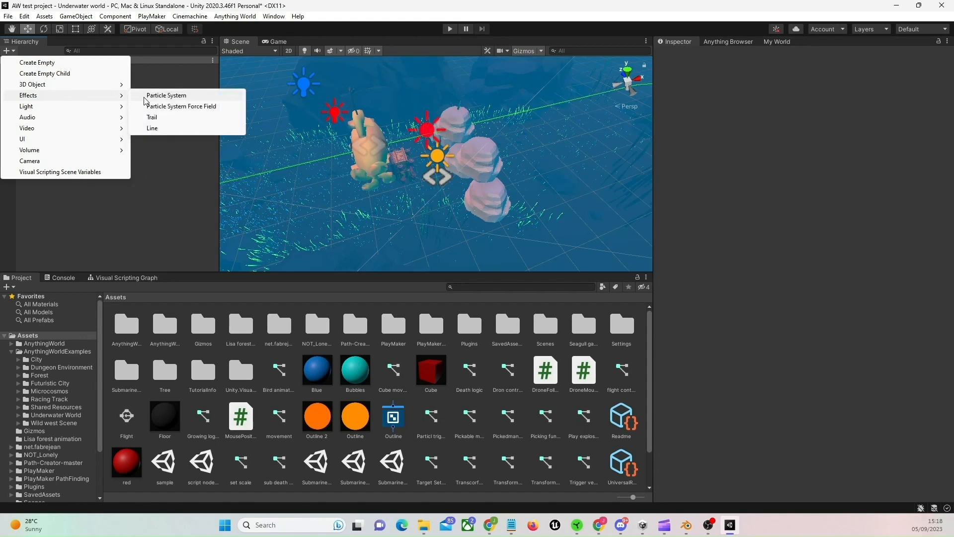
Create a Particle System object in the scene and name it Bubbles
left_click(161, 95)
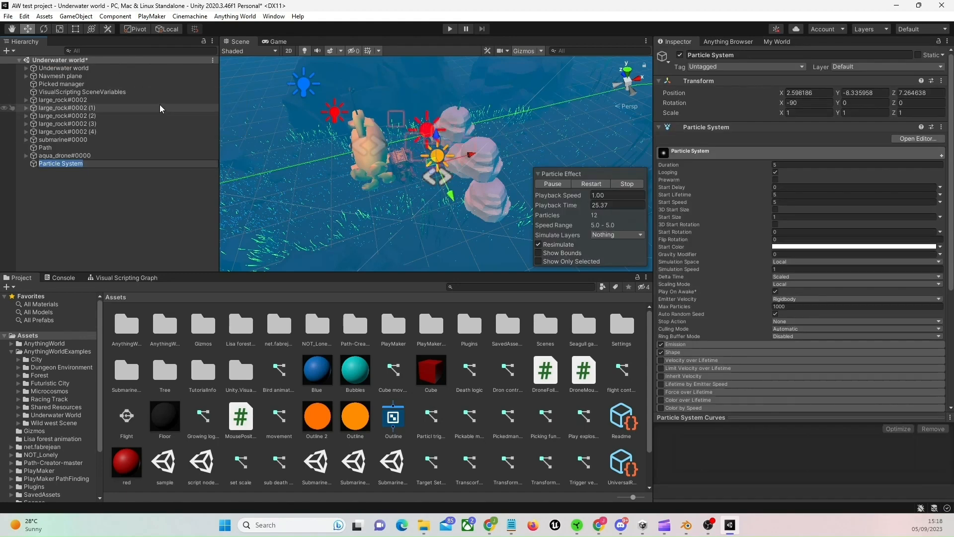
type("Bubbles")
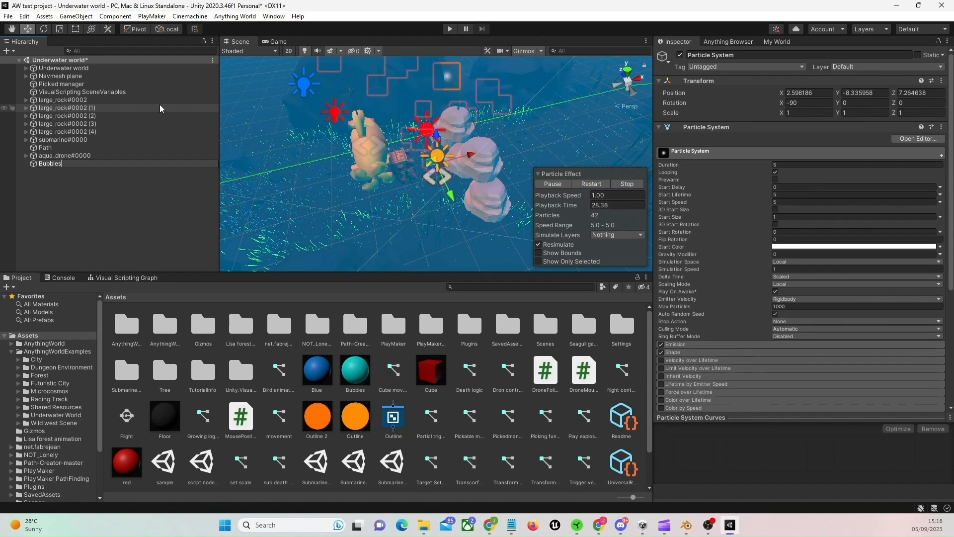
key("Return")
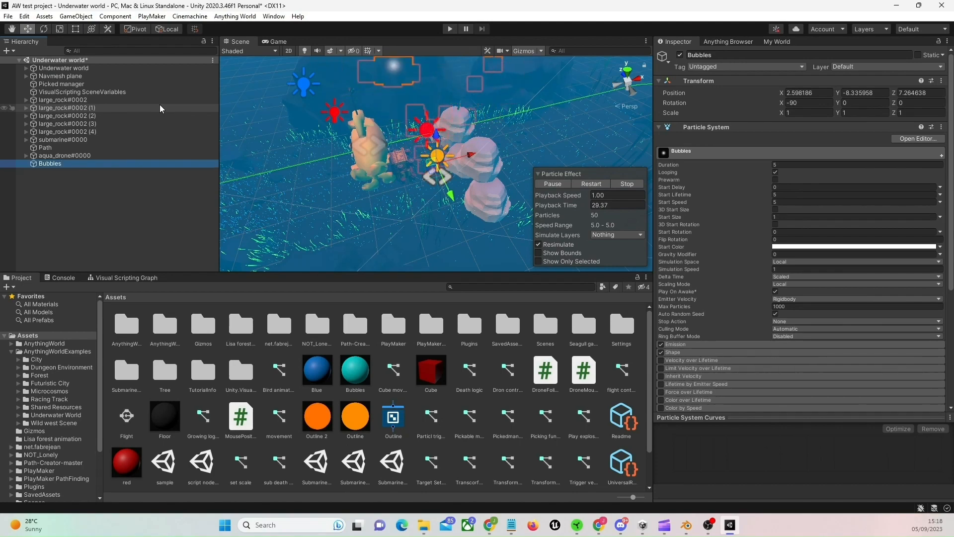
Move the Bubbles emitter to the submarine, at about X -1.11, Y 0.4, Z -0.04
left_click_drag(462, 149, 618, 153, "alt")
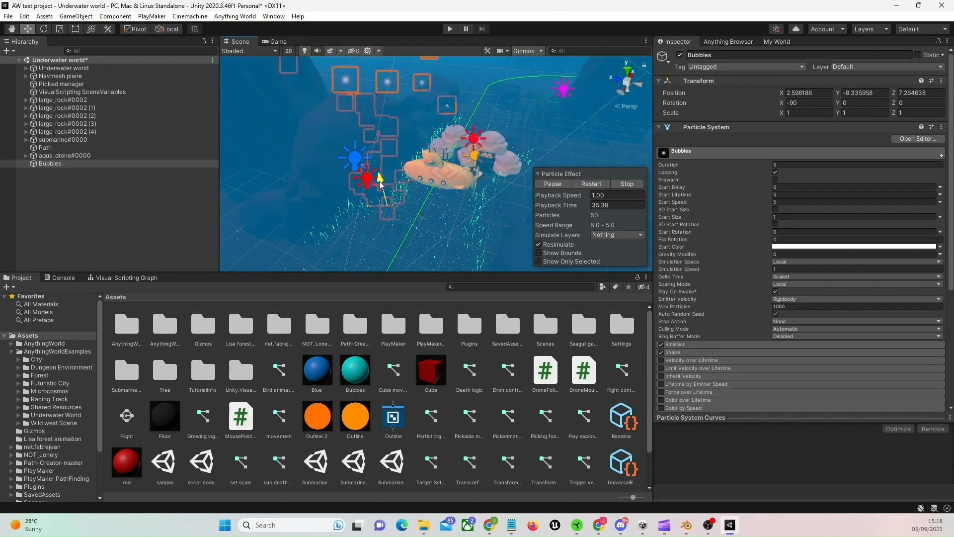
left_click_drag(379, 180, 388, 106)
left_click_drag(406, 145, 525, 170)
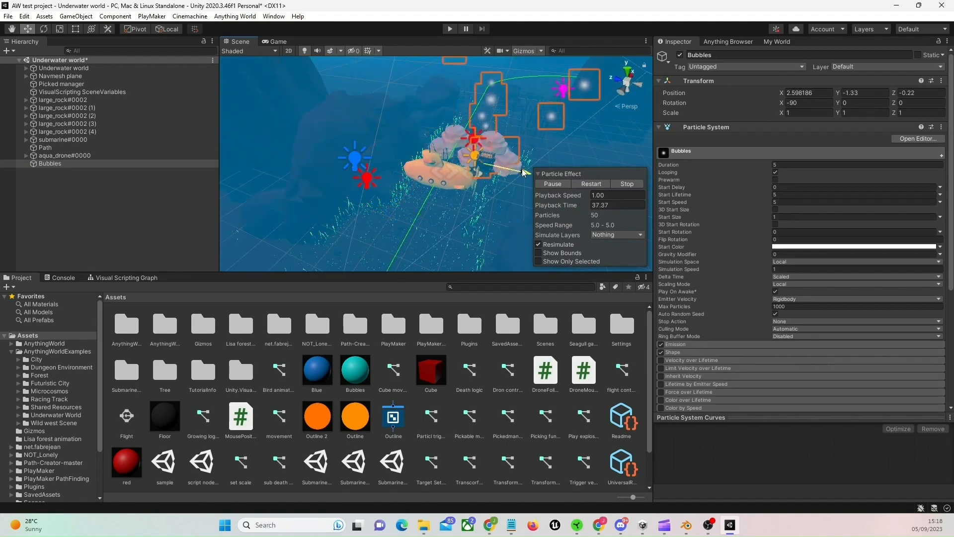
right_click_drag(509, 187, 466, 173)
key("w")
key("d")
left_click_drag(491, 145, 500, 89)
key("d")
right_click_drag(503, 102, 520, 127)
left_click_drag(480, 126, 333, 127)
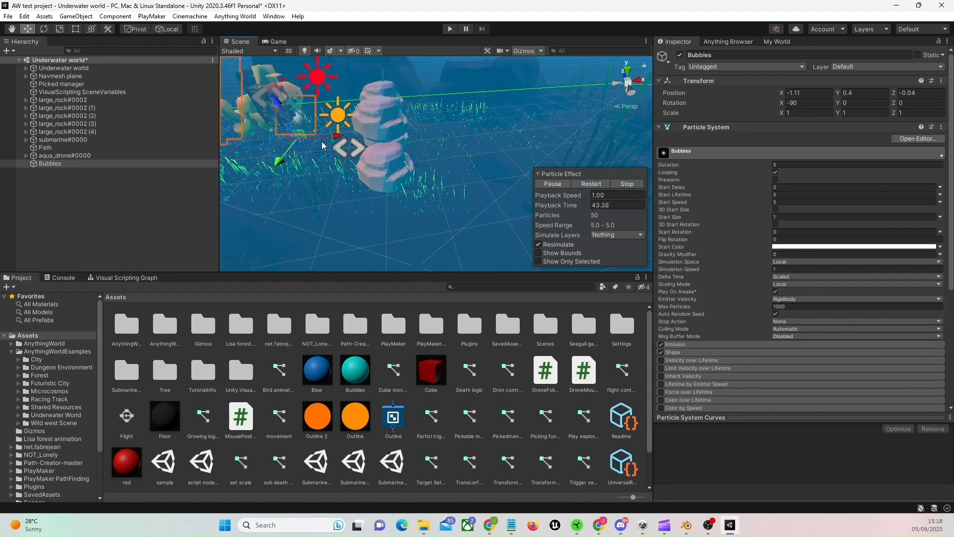
Fine-tune the Bubbles emitter's placement at the submarine to about Y 1.362 and Z -0.642
right_click_drag(333, 126, 415, 149)
key("a")
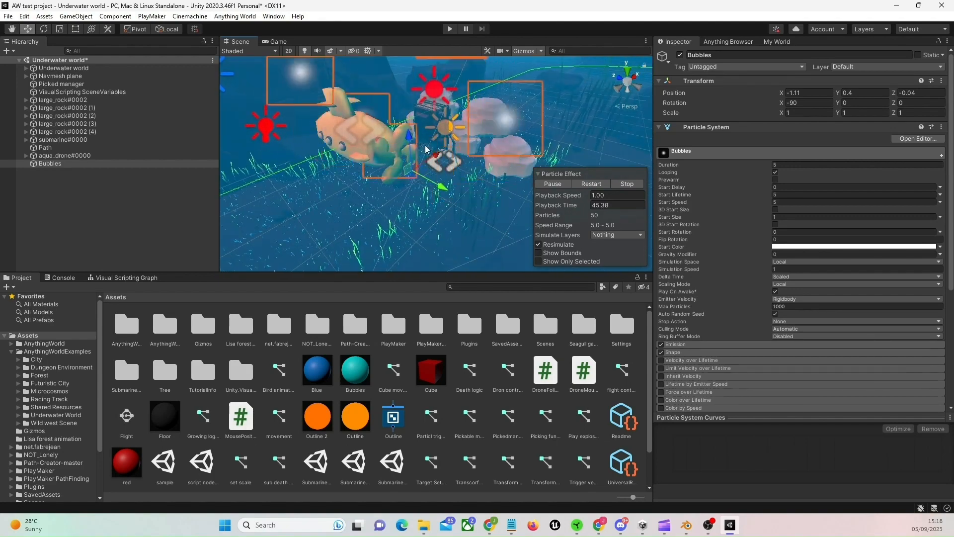
left_click_drag(413, 140, 411, 108)
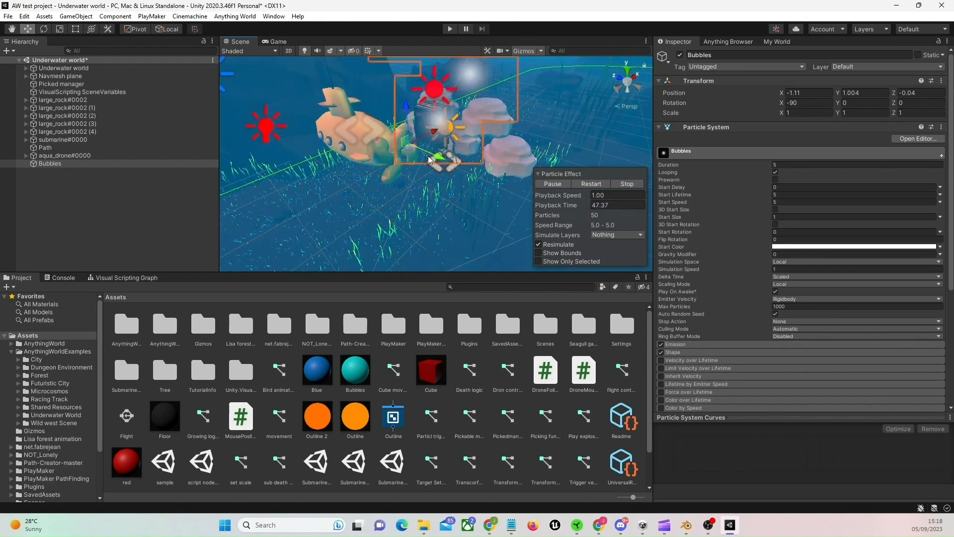
left_click_drag(424, 143, 450, 159)
left_click_drag(436, 121, 435, 101)
key("d")
right_click_drag(441, 128, 407, 83)
key("a")
key("s")
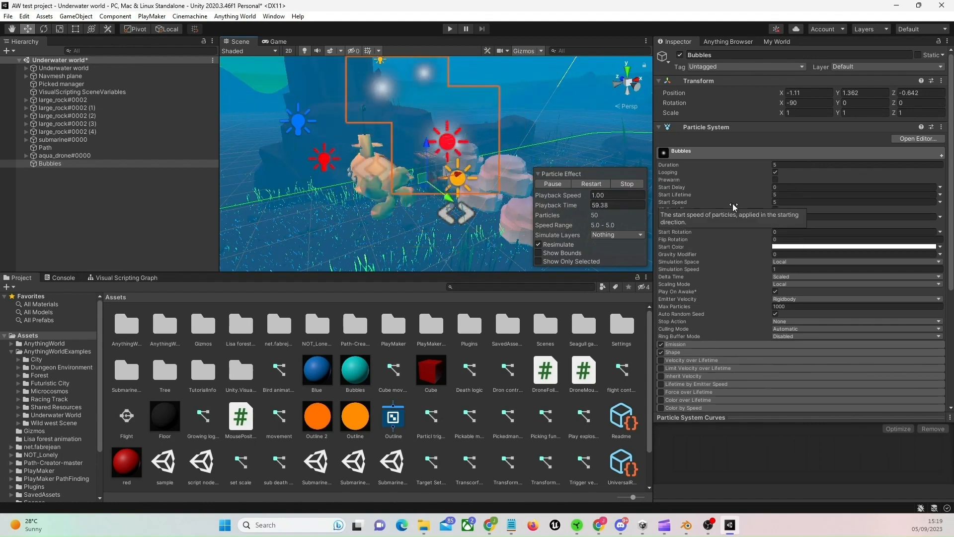
Set the Bubbles particles' start lifetime to 3, start speed to 1 and gravity modifier to -0.05
left_click(775, 195)
left_click(781, 202)
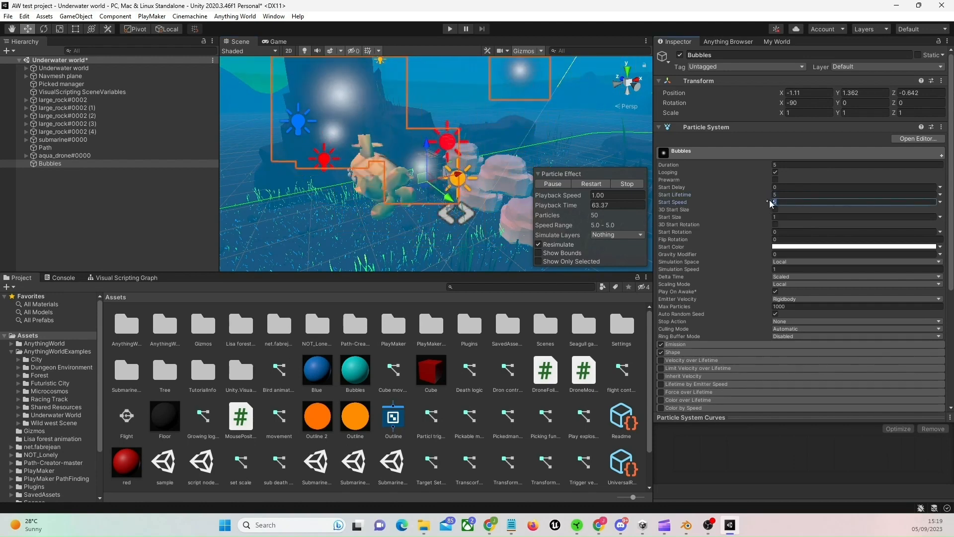
left_click(778, 195)
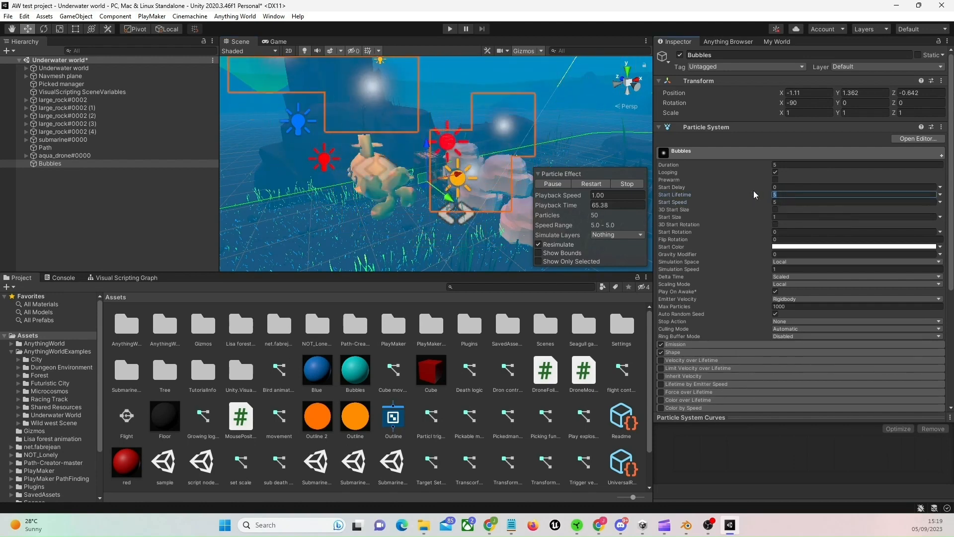
type("3")
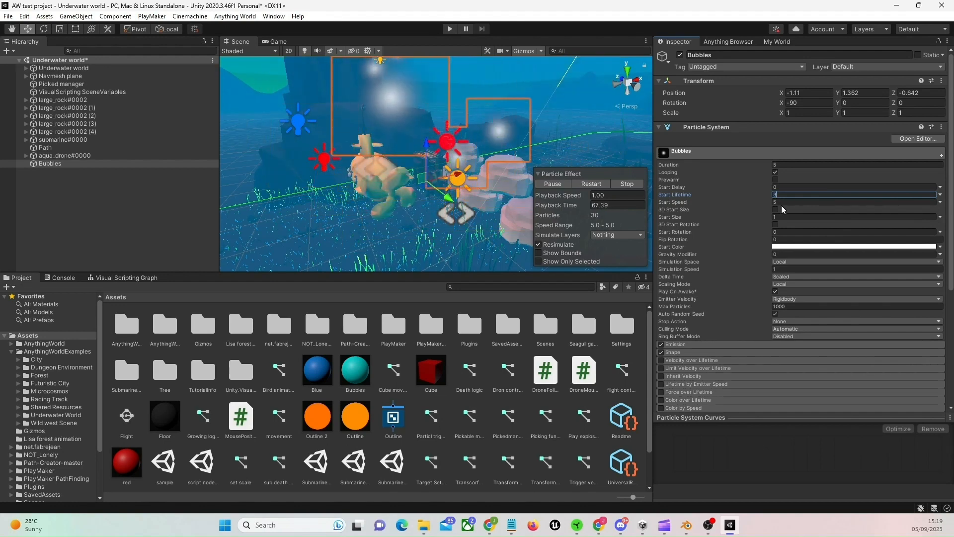
left_click(782, 202)
type("1")
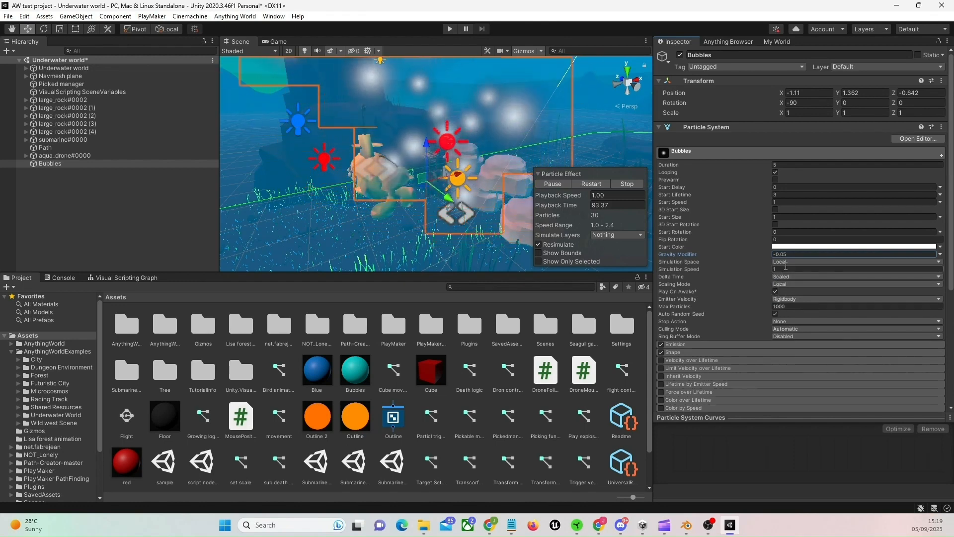
Set the particle system's simulation space to World and its max particles to 5000
left_click(790, 262)
left_click(800, 283)
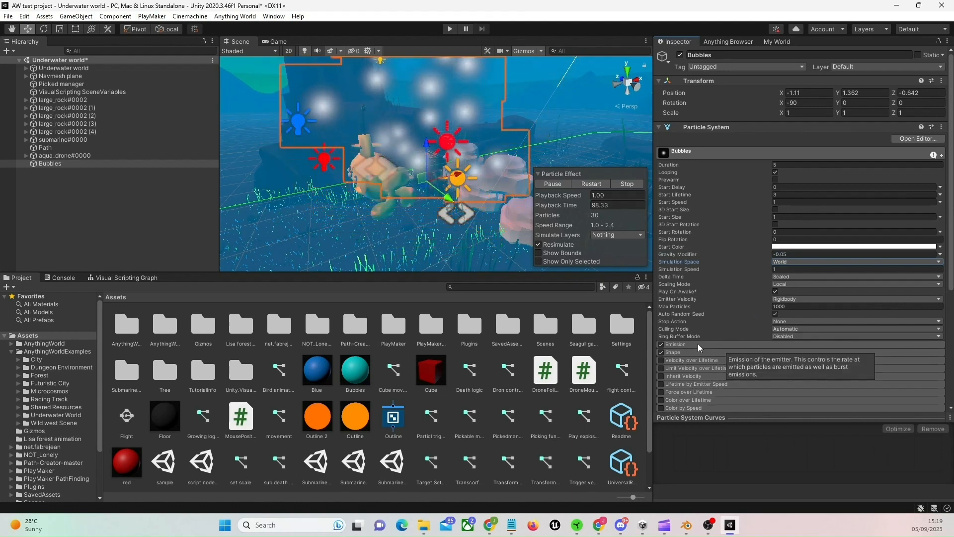
left_click(778, 306)
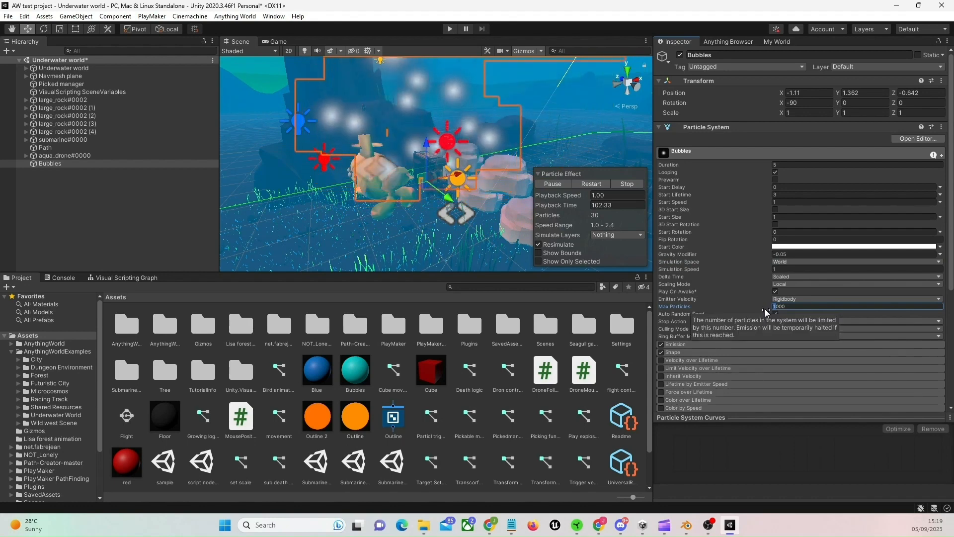
Set the emission rate over time to 0 and rate over distance to 3, and test it by moving the emitter
left_click(720, 345)
left_click(756, 354)
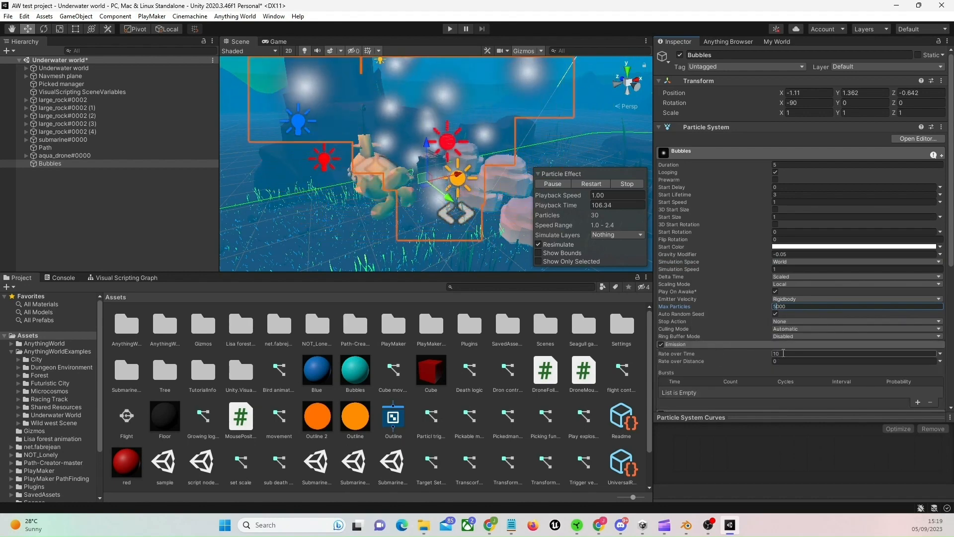
type("0")
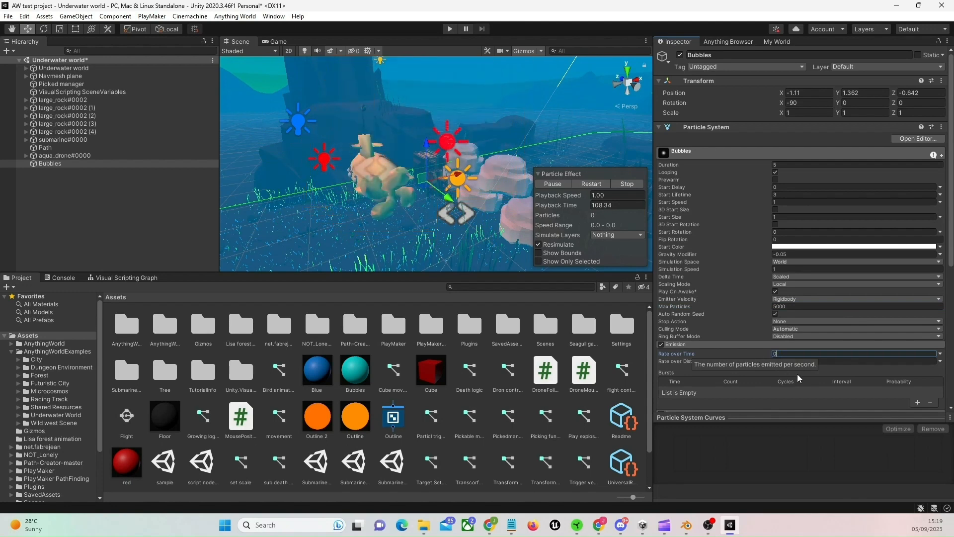
left_click(765, 362)
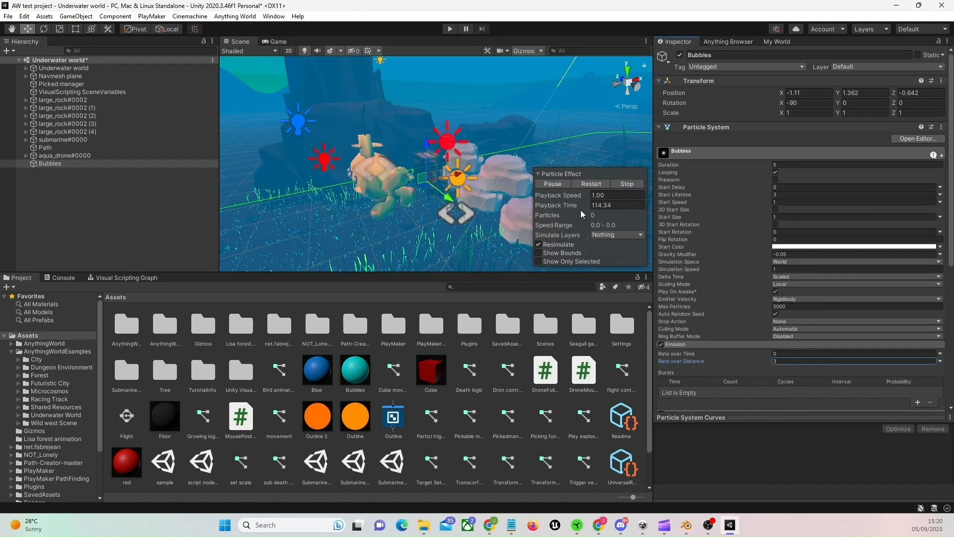
left_click_drag(435, 182, 456, 195)
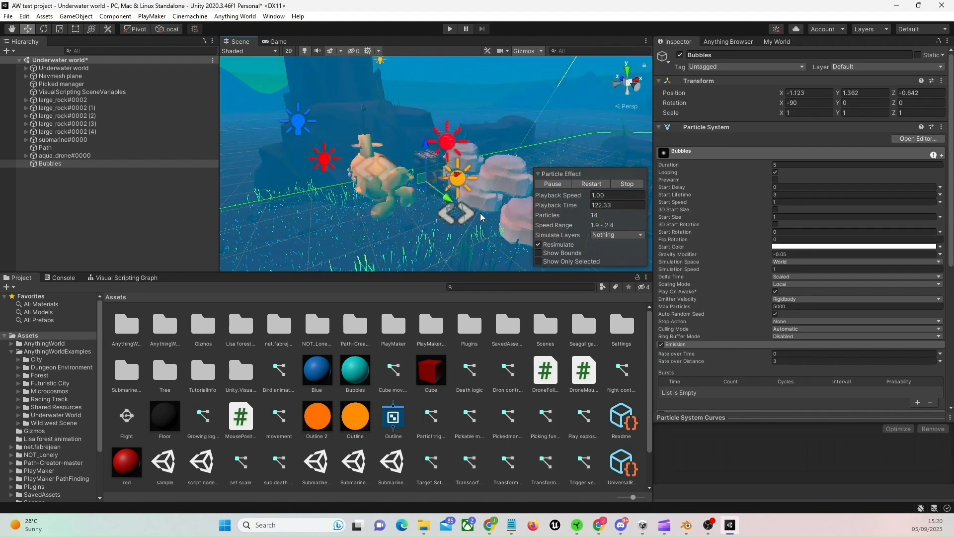
Enable Color over Lifetime and lower the alpha at the gradient's end to about 106
scroll(741, 323, "down", 8)
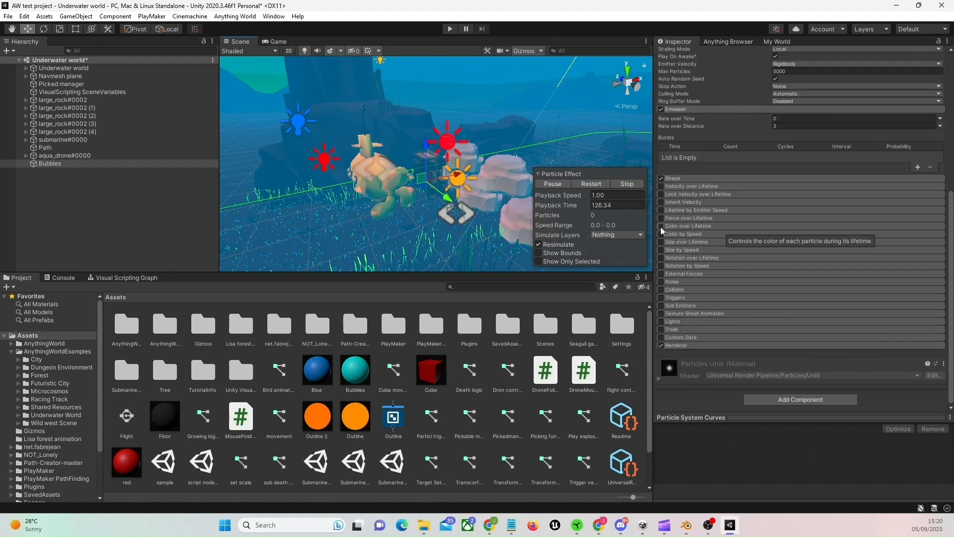
left_click(662, 226)
left_click(684, 226)
left_click(784, 235)
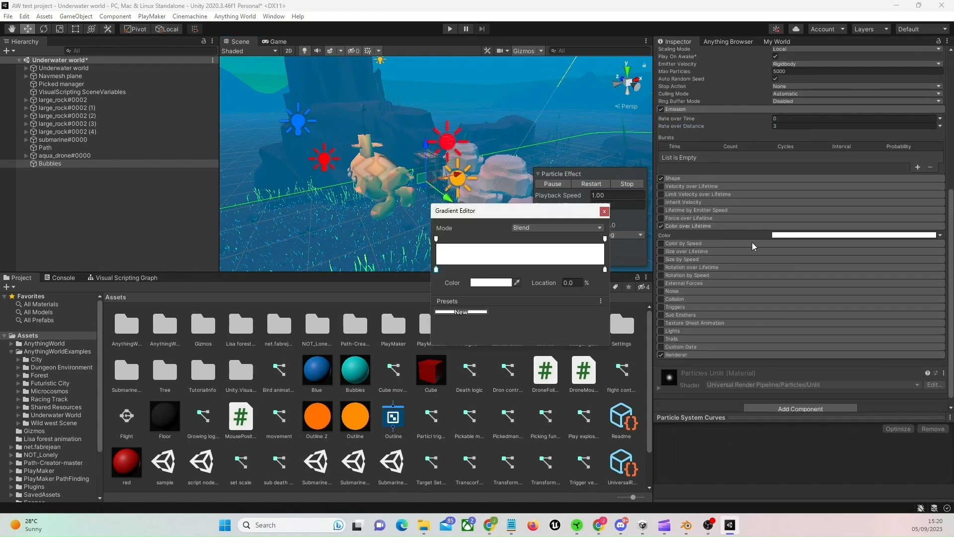
left_click(605, 270)
left_click(606, 240)
left_click_drag(502, 284, 486, 285)
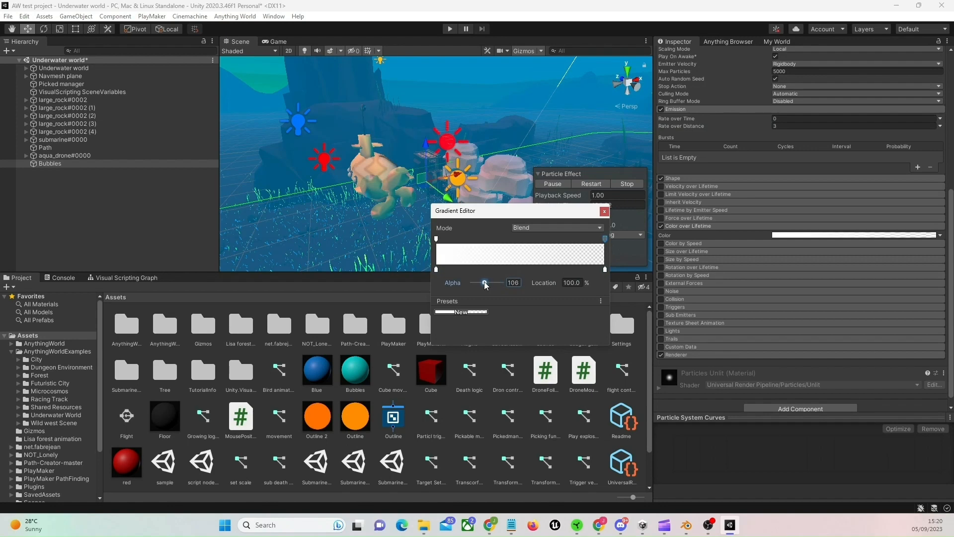
left_click(437, 239)
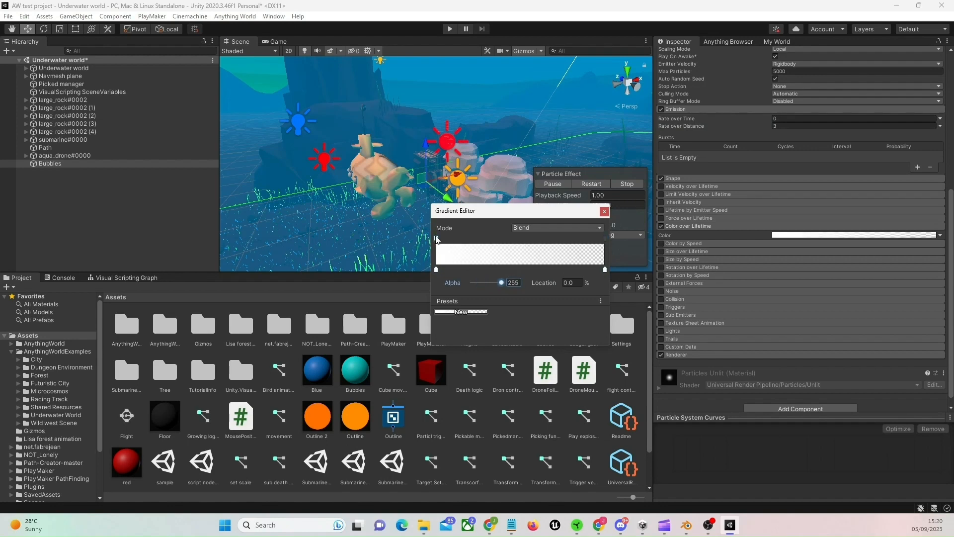
Make the lifetime gradient's starting colour bright cyan and test the trail by moving the emitter
left_click(437, 269)
left_click(488, 284)
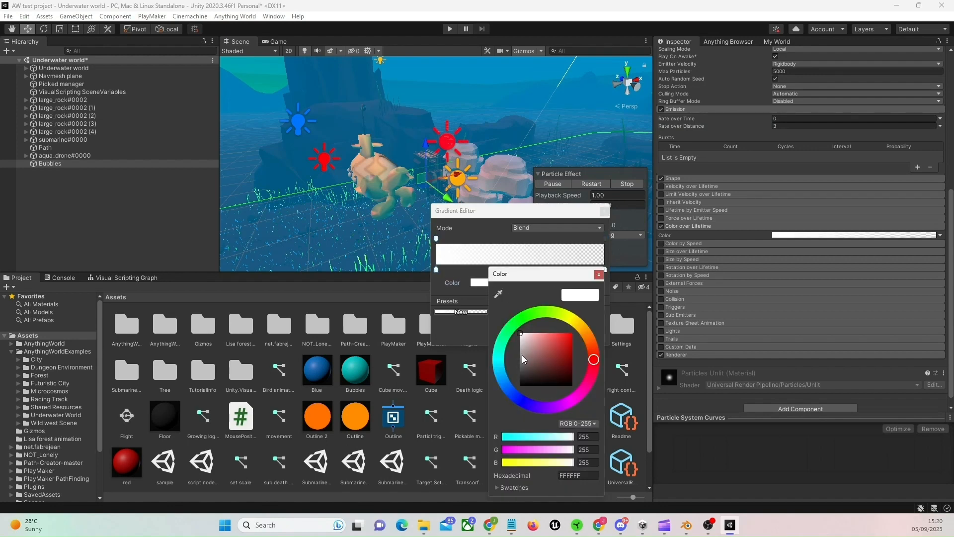
left_click(499, 366)
left_click(572, 336)
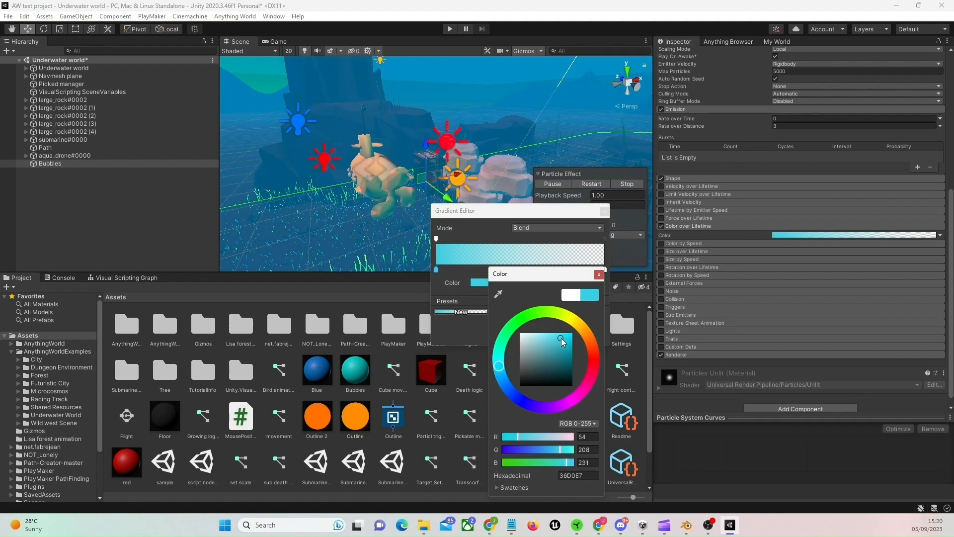
left_click(601, 274)
left_click(604, 213)
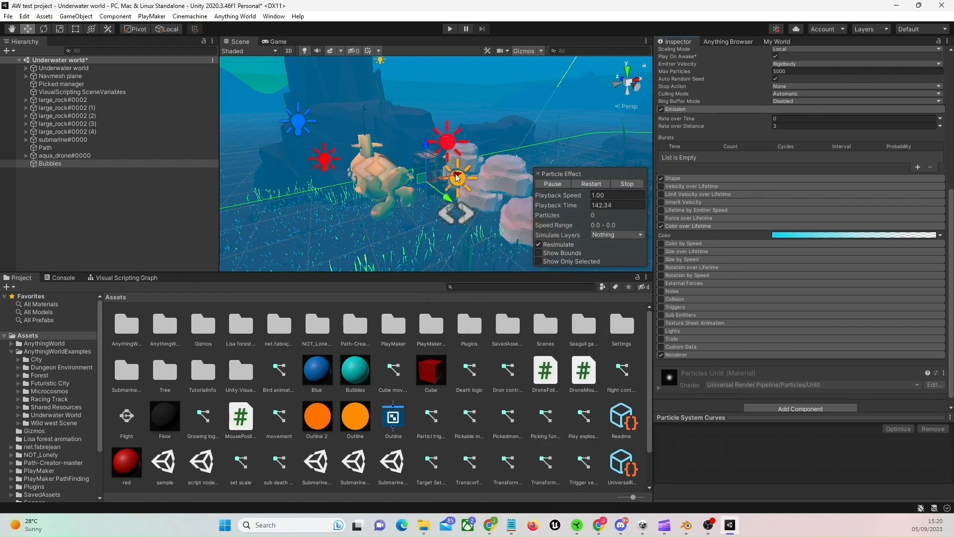
left_click_drag(457, 177, 432, 200)
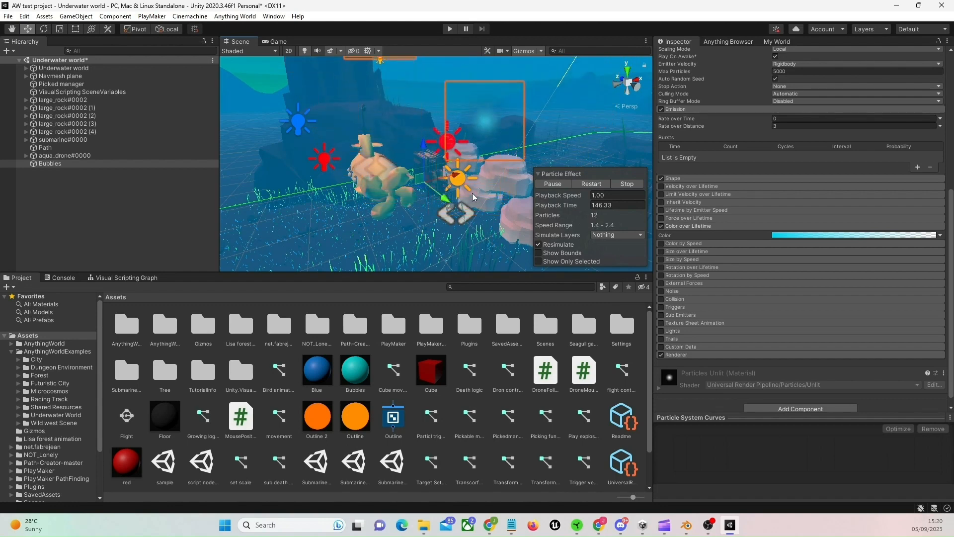
Enable Size over Lifetime with a curve decreasing from 1 to 0, without separate axes, and test it by moving the emitter
left_click(662, 251)
left_click(689, 251)
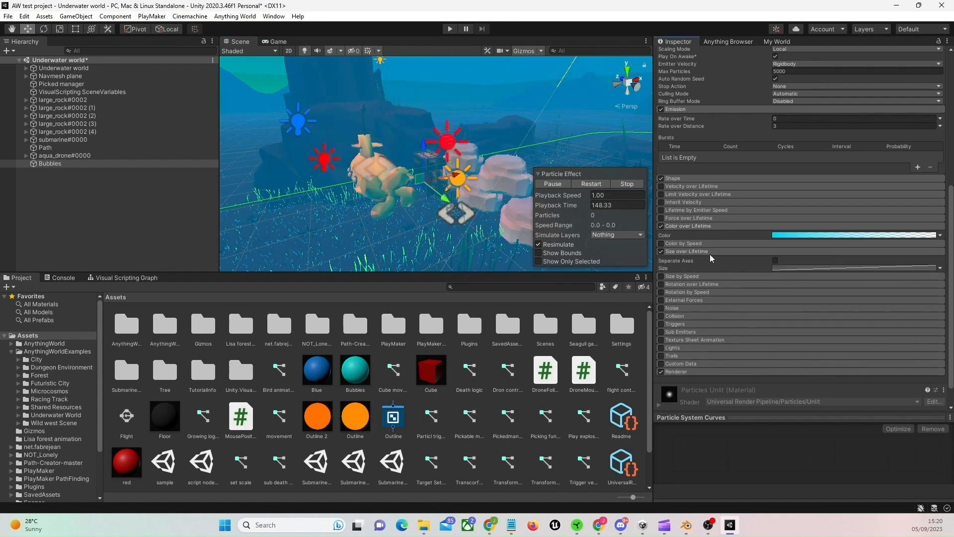
left_click(776, 261)
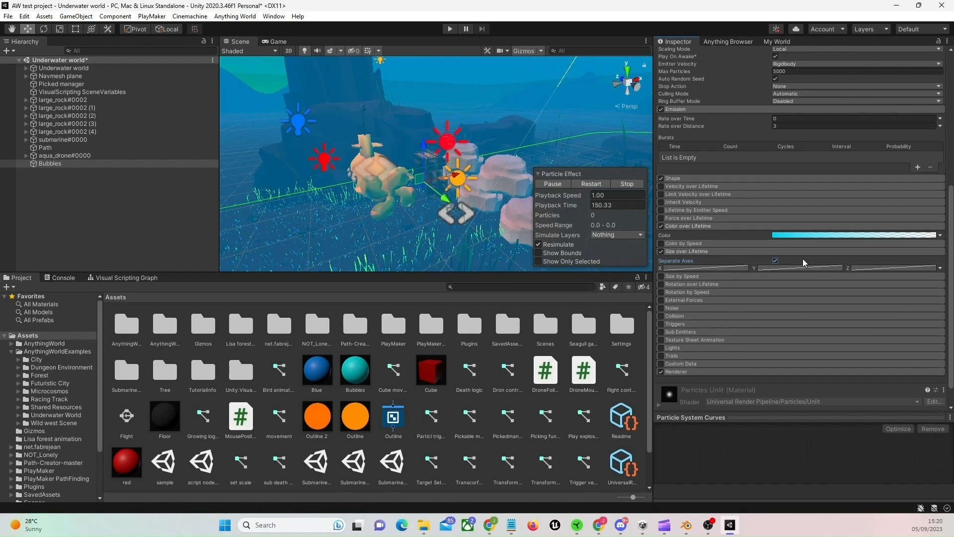
left_click(776, 261)
left_click(935, 269)
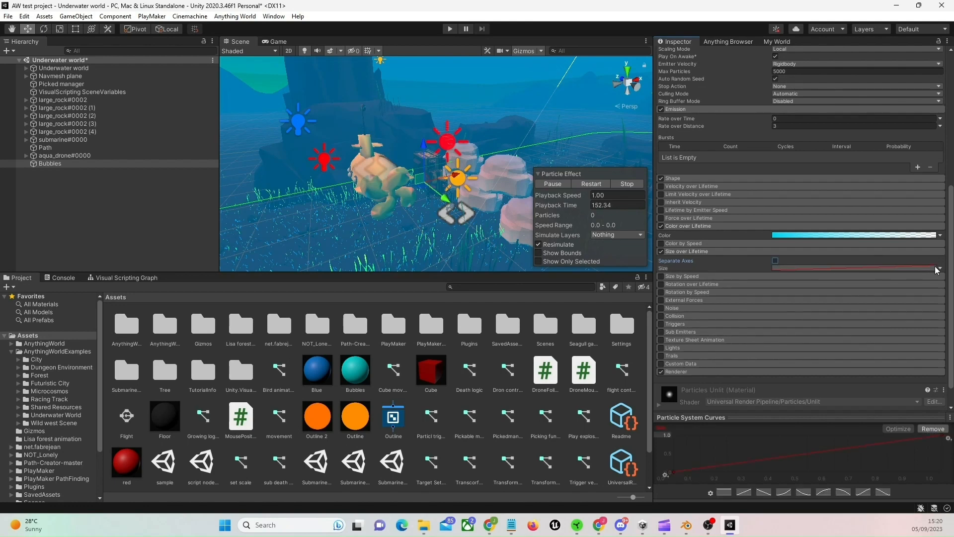
left_click(771, 492)
left_click_drag(441, 179, 488, 187)
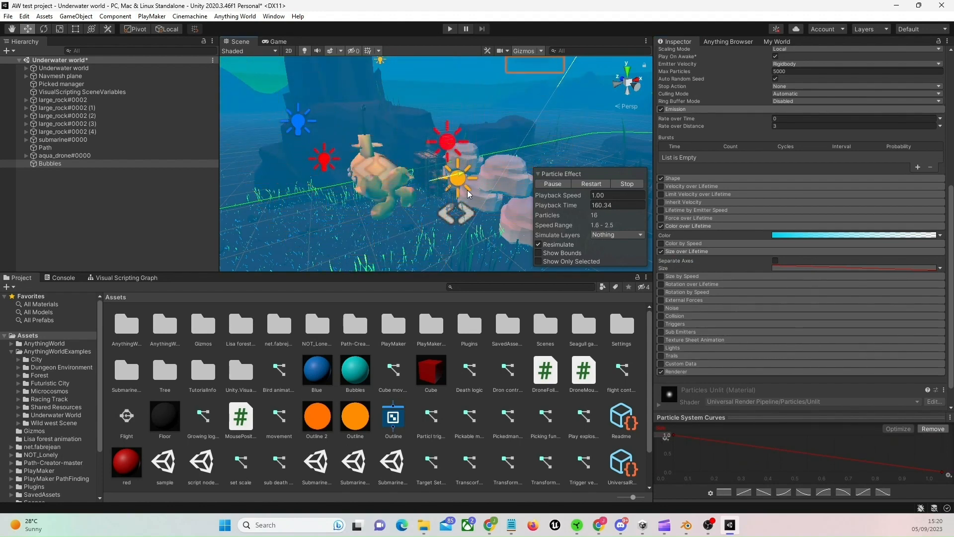
left_click(721, 251)
left_click(696, 225)
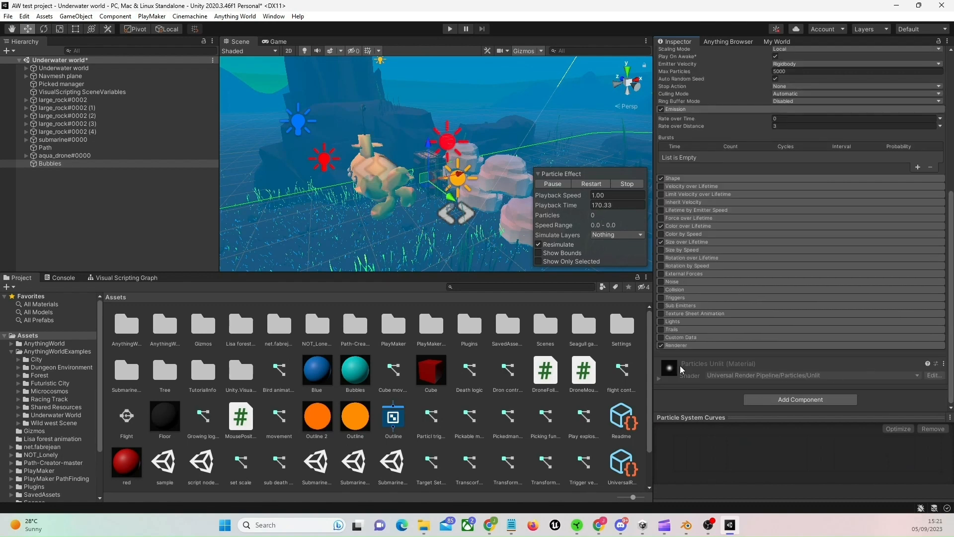
Set the particle renderer's render mode to Mesh
left_click(685, 346)
scroll(744, 366, "down", 5)
scroll(744, 366, "up", 3)
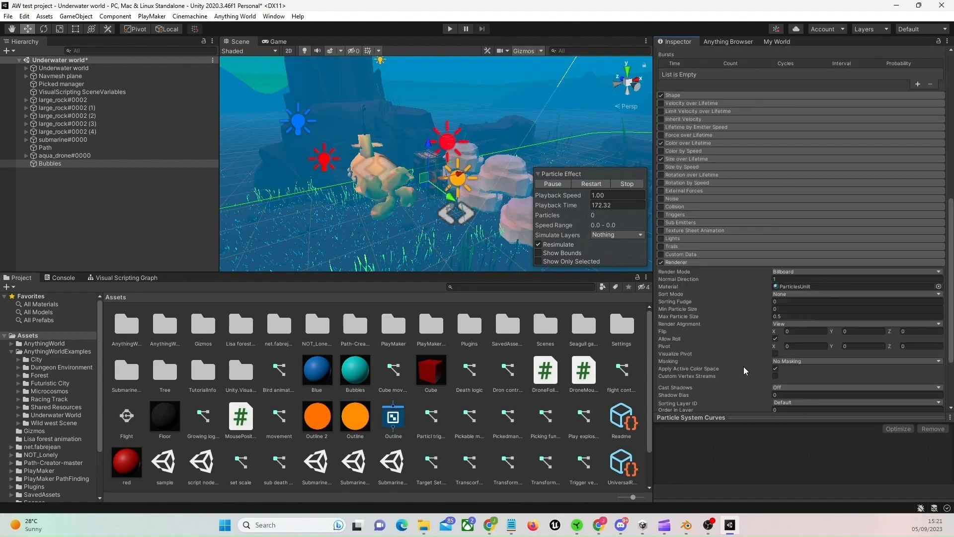
left_click(840, 272)
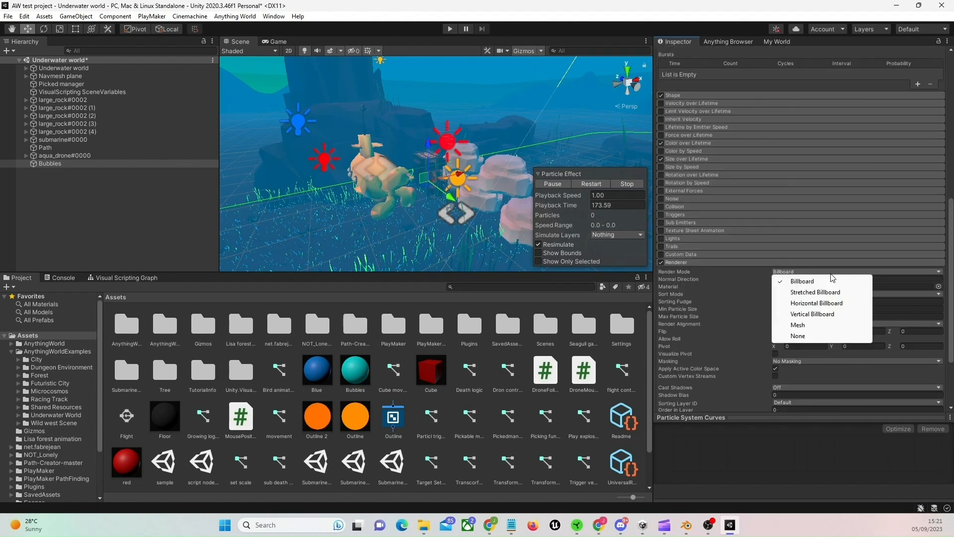
left_click(812, 326)
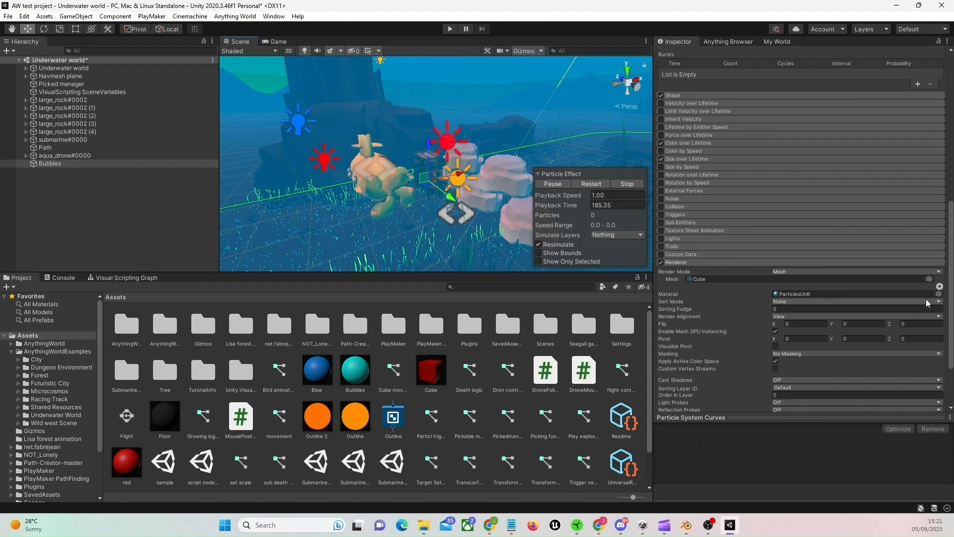
Assign Unity's built-in Sphere mesh to the particle renderer
left_click(929, 278)
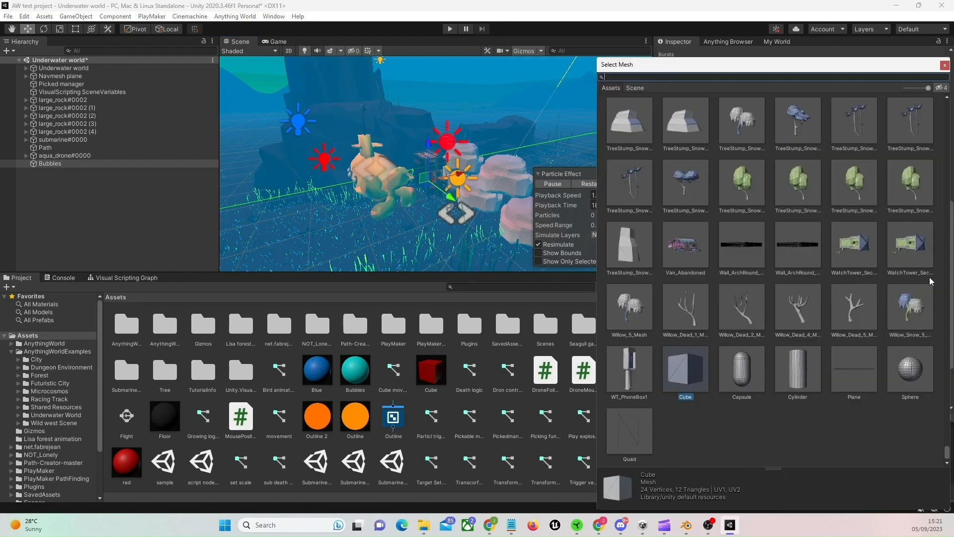
left_click(945, 66)
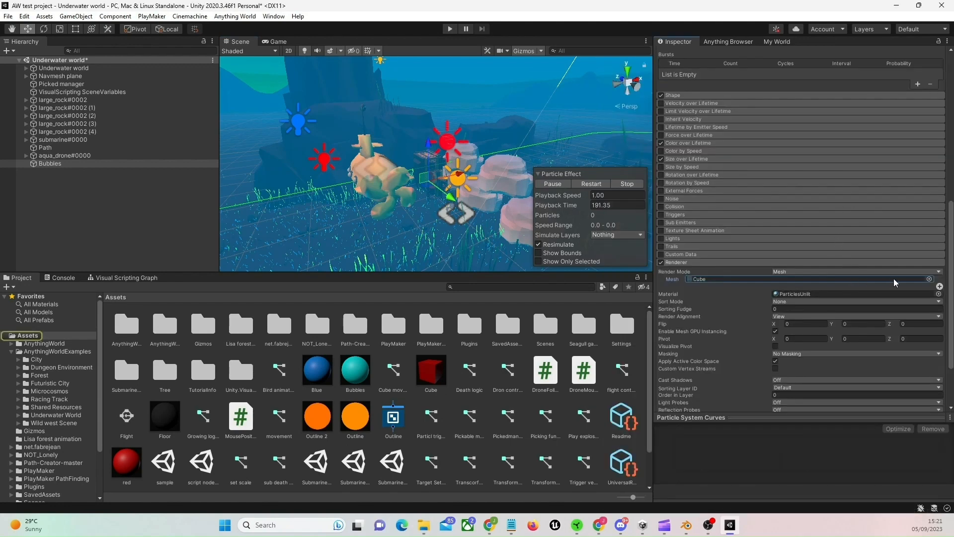
left_click(929, 279)
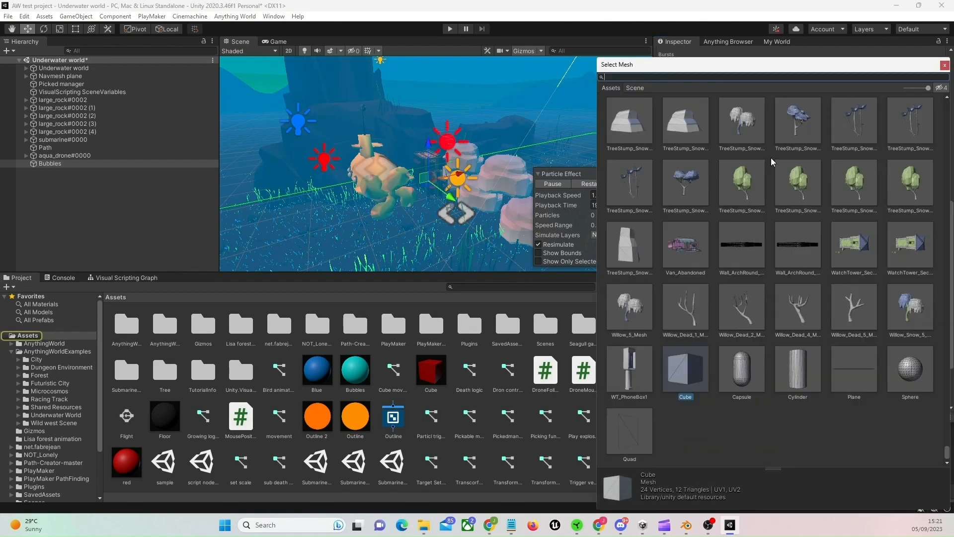
type("sphere")
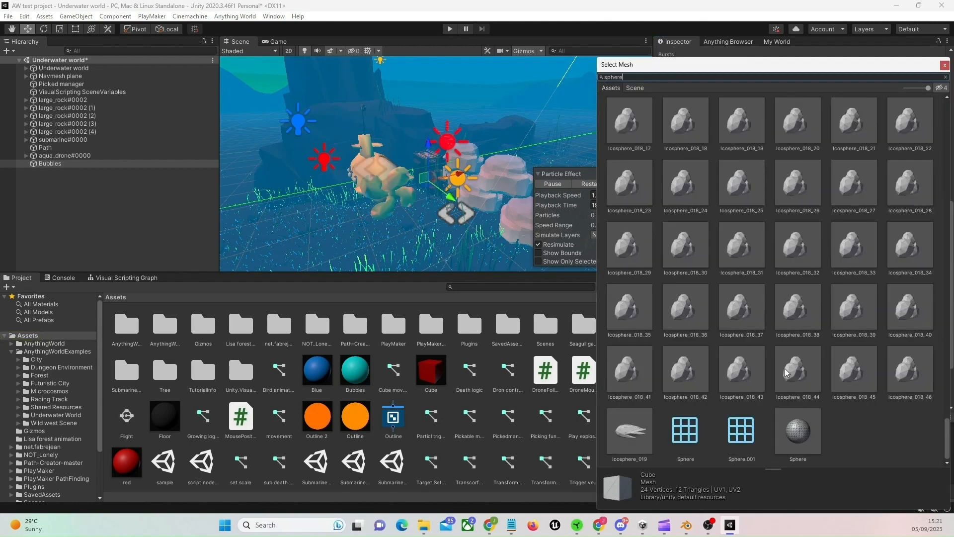
double_click(806, 433)
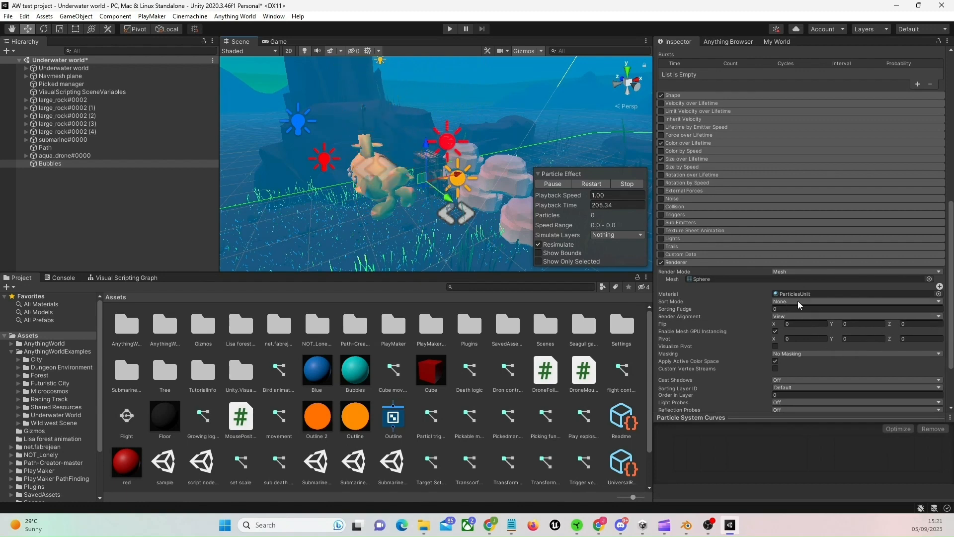
Set the particle renderer's material to Bubbles
left_click(939, 294)
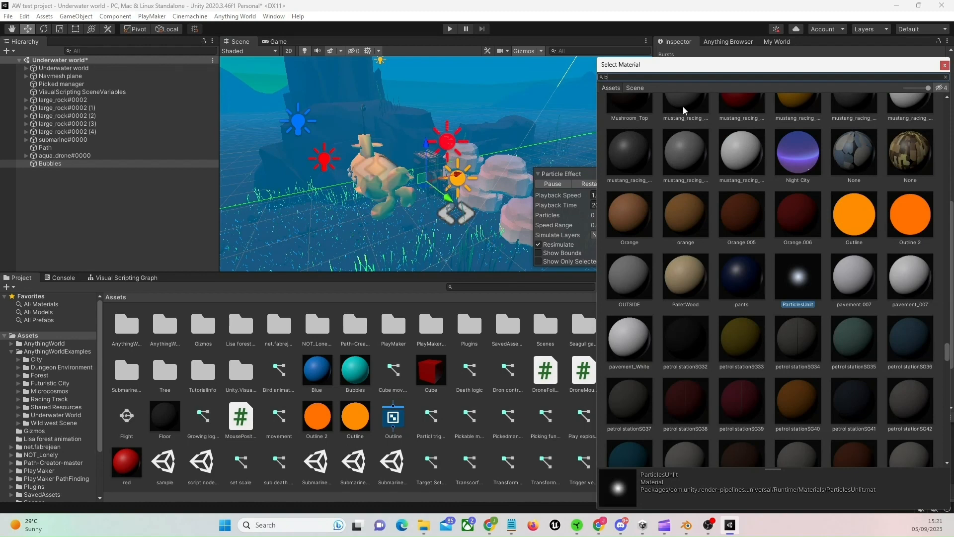
type("bubble")
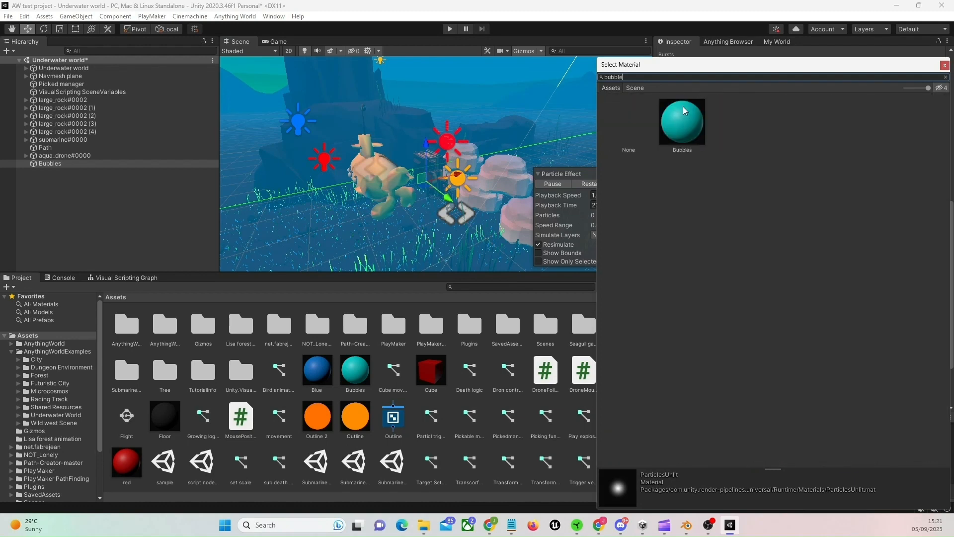
double_click(696, 119)
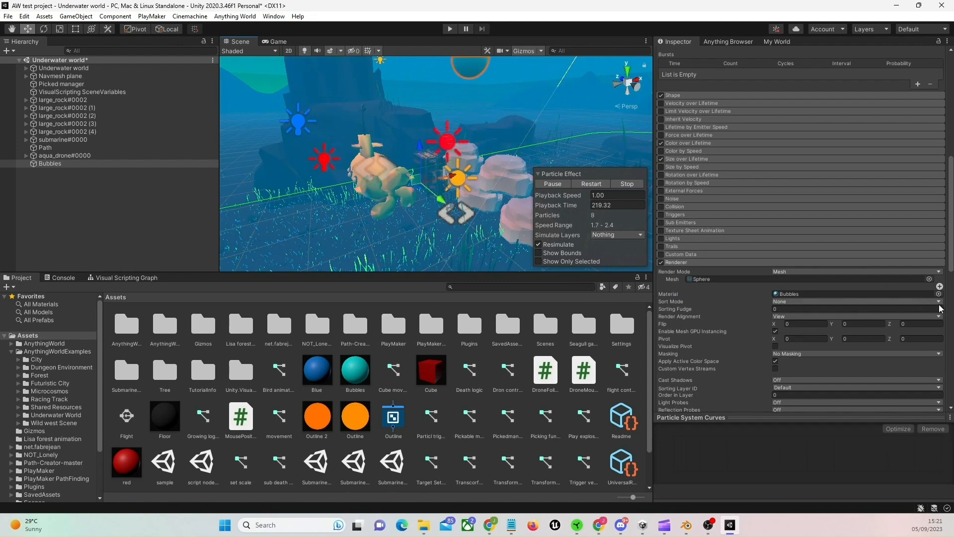
Set the particle system's emission shape to Sphere
left_click_drag(952, 232, 952, 219)
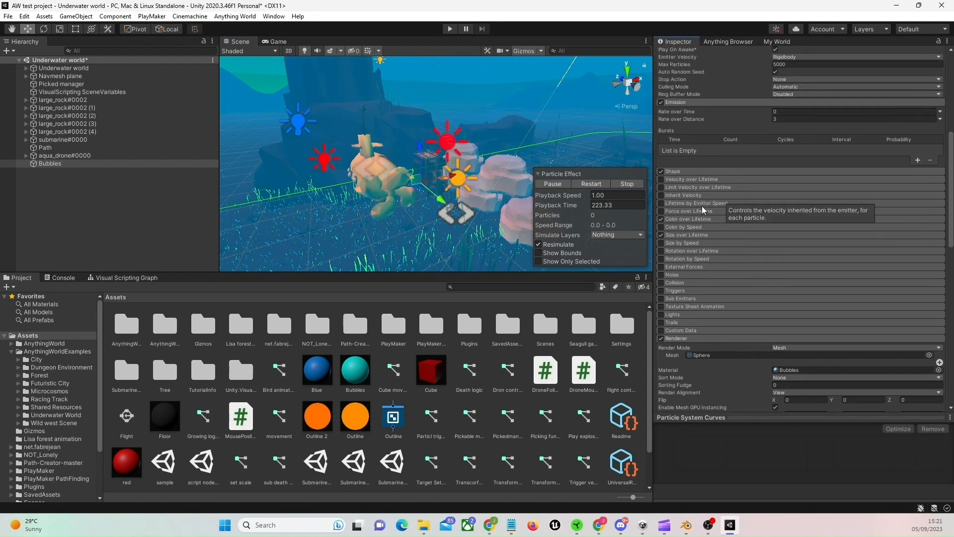
left_click(679, 172)
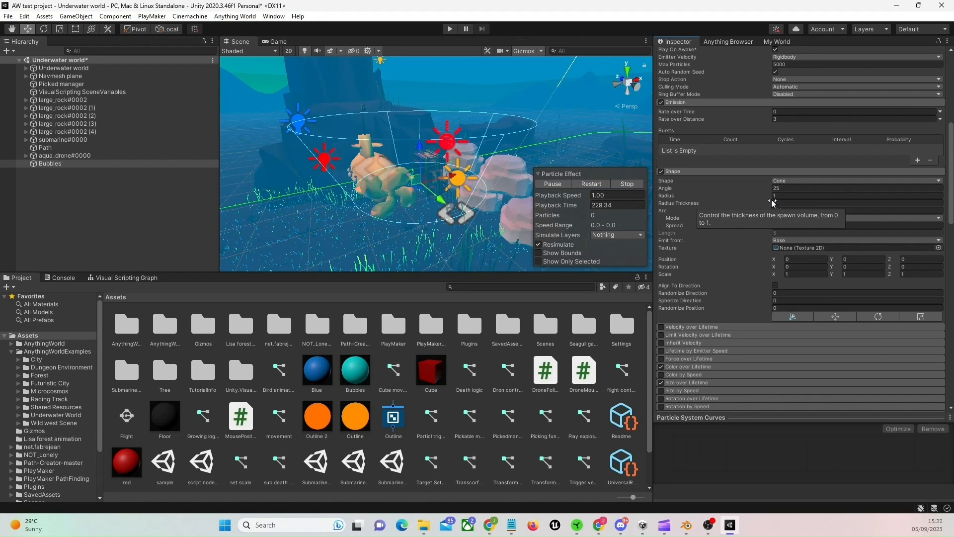
left_click(785, 182)
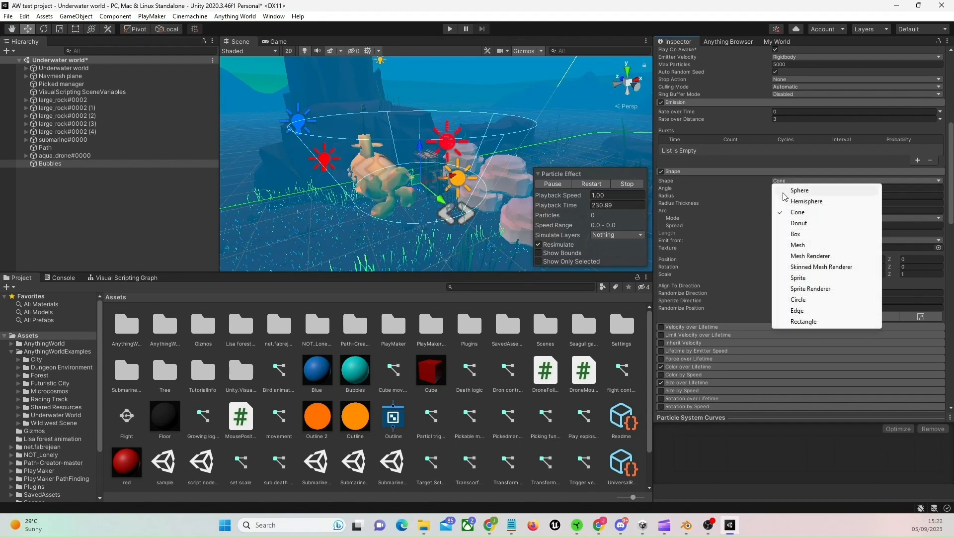
left_click(797, 192)
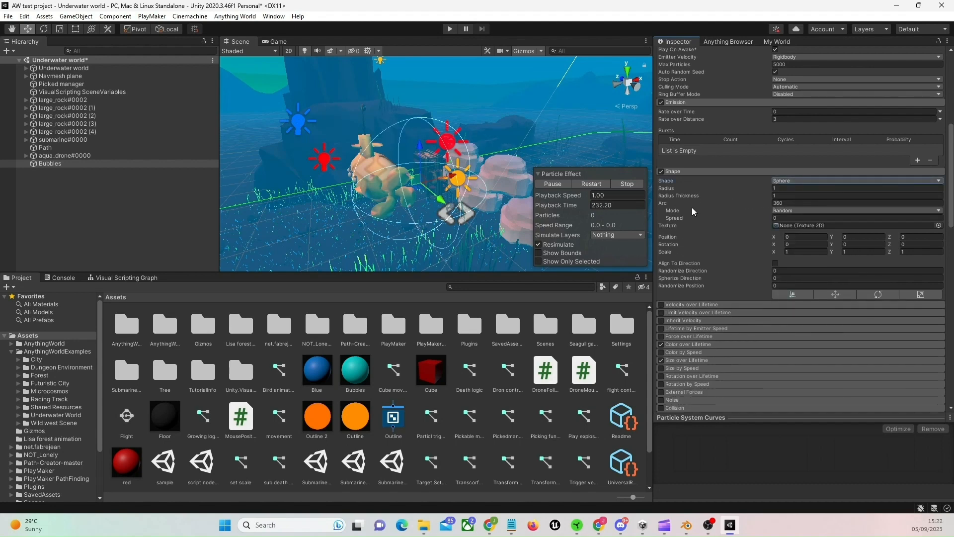
Scale the emission shape down uniformly to about 0.386 and test the trail by moving the emitter
left_click(914, 296)
left_click_drag(422, 184, 418, 215)
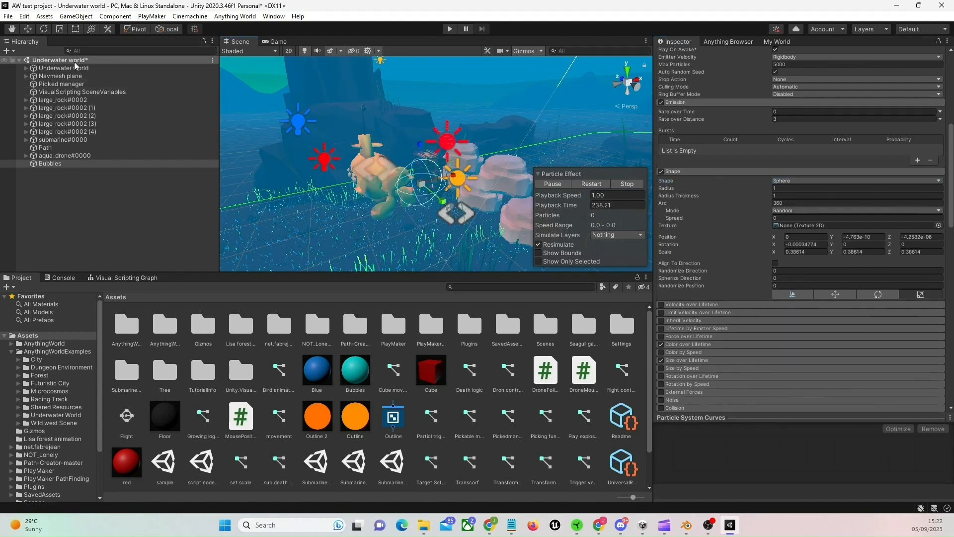
left_click(921, 295)
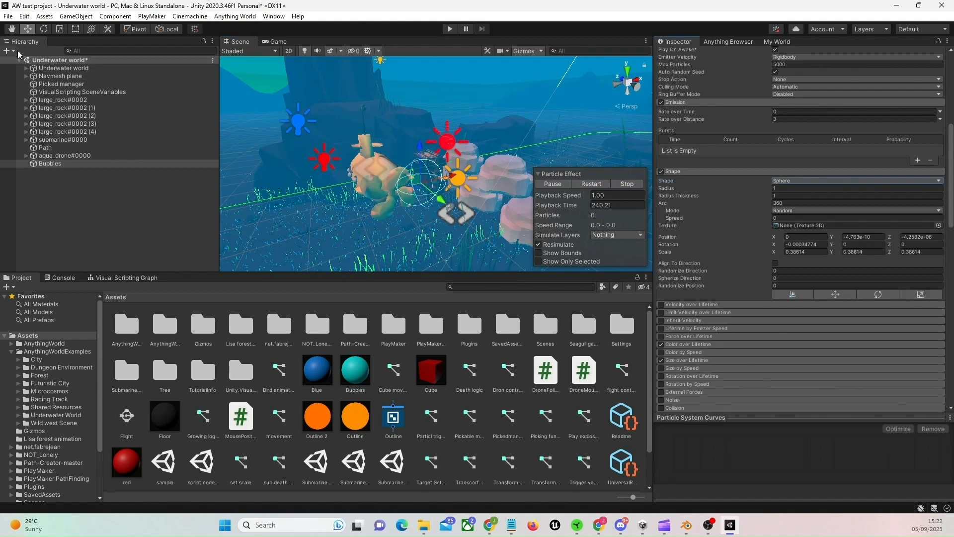
mouse_move(450, 176)
left_mouse_down()
mouse_move(465, 173)
mouse_move(373, 188)
mouse_move(476, 162)
mouse_move(454, 174)
left_mouse_up()
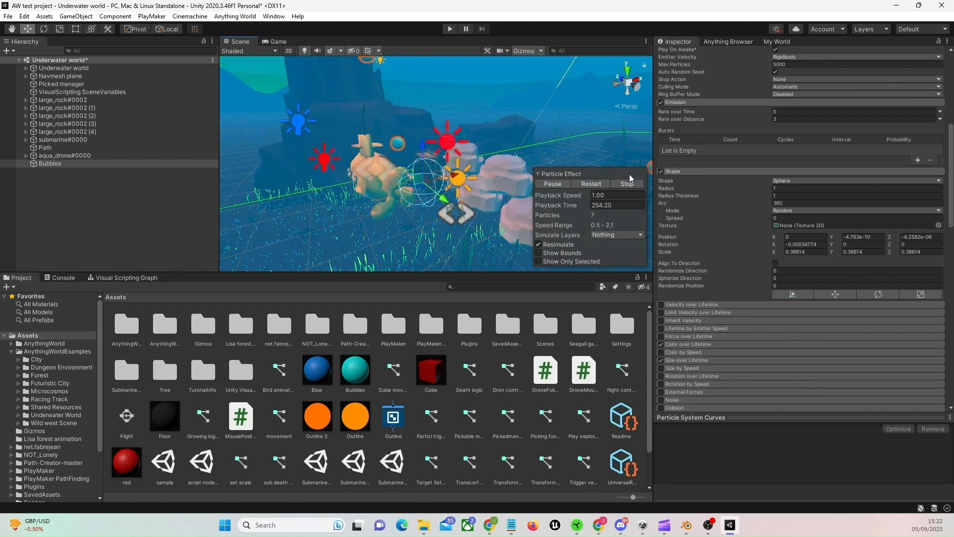
left_click_drag(453, 183, 487, 171)
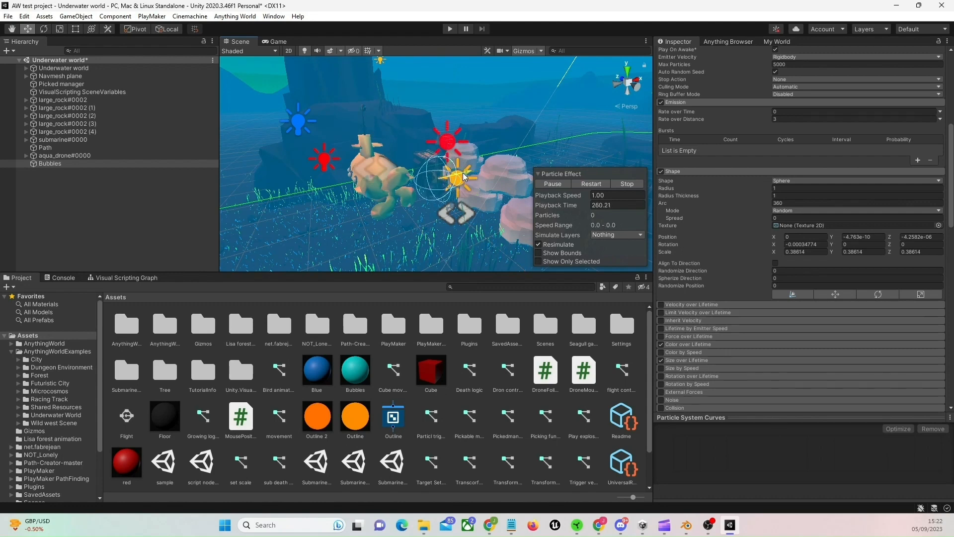
Change the emission shape to Circle and test the trail by moving the emitter
left_click(794, 181)
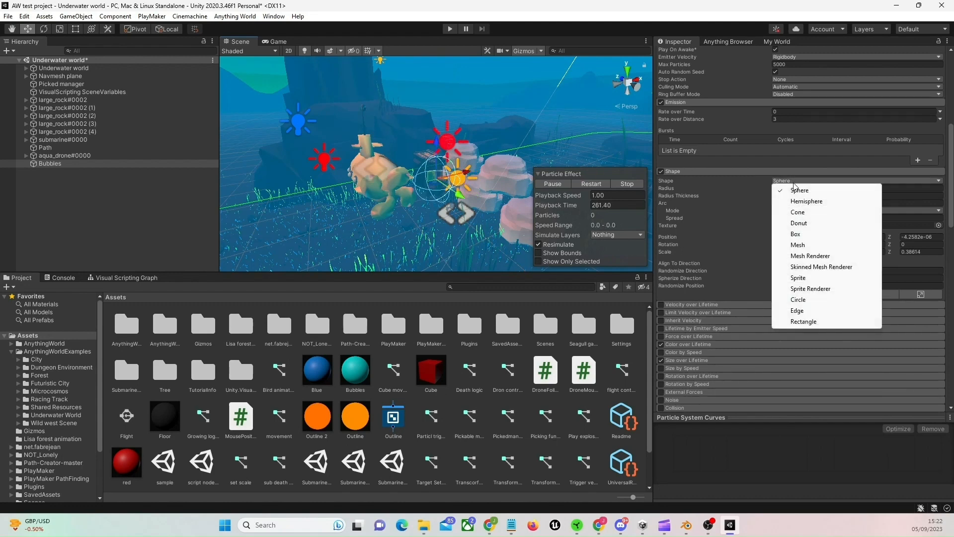
left_click(807, 299)
left_click_drag(465, 174, 433, 177)
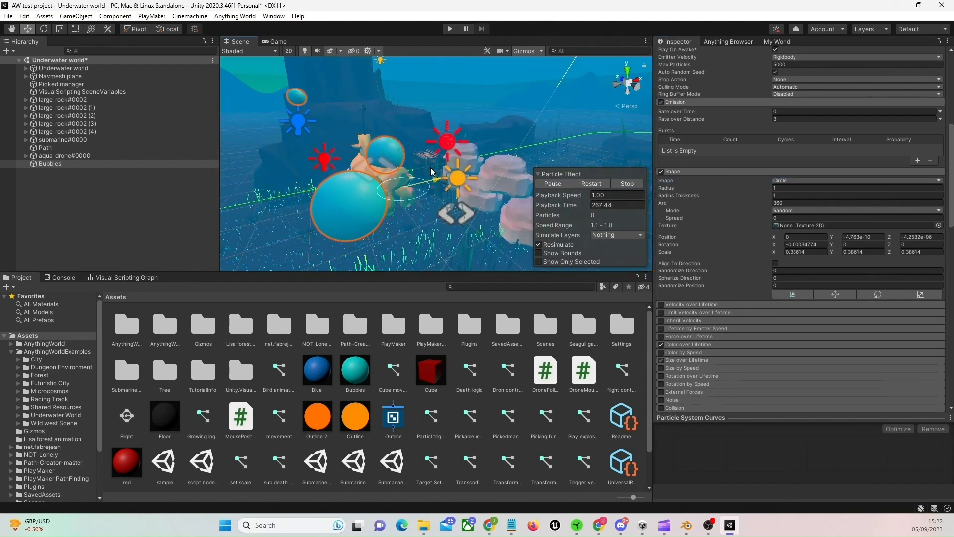
left_click_drag(431, 169, 400, 194)
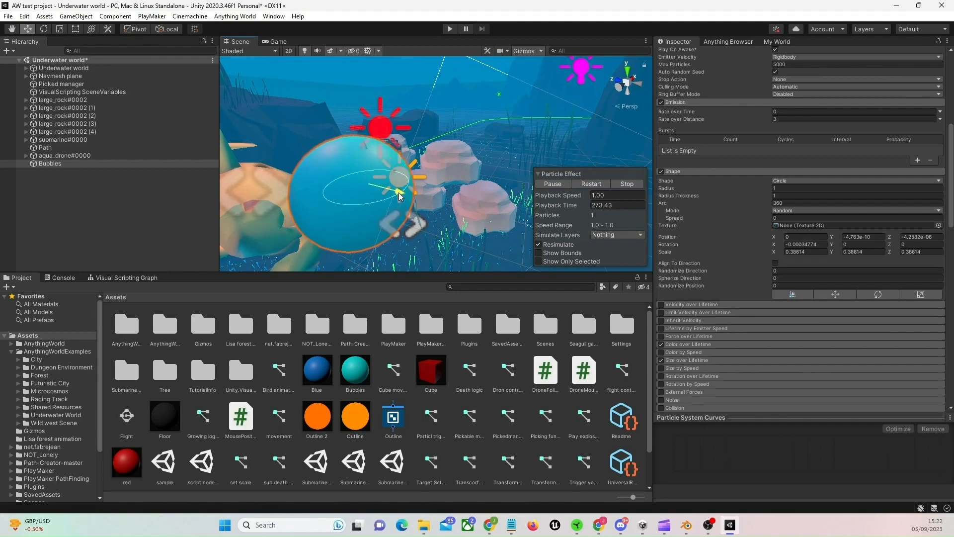
Scale the Bubbles object down uniformly to about 0.245 and test its trail by moving it in the scene
left_click(59, 30)
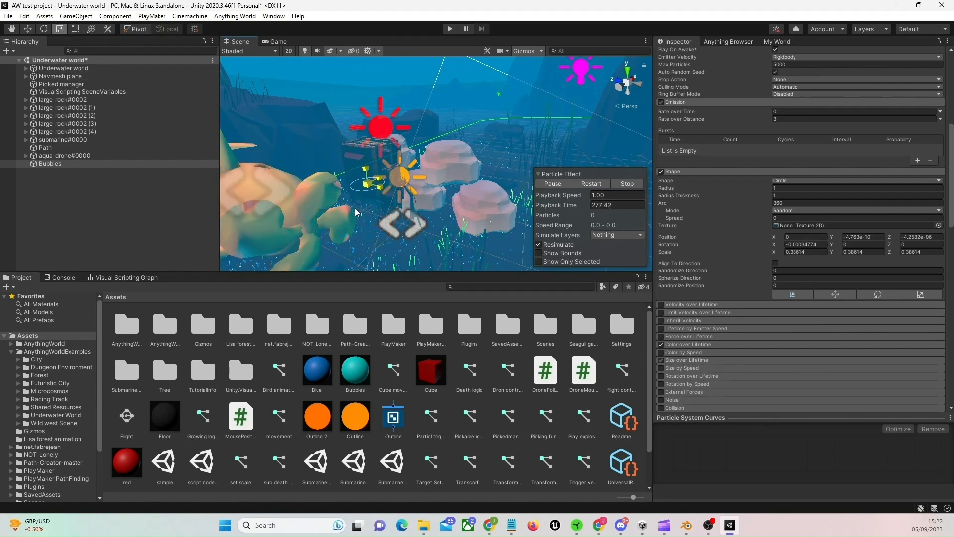
left_click(29, 31)
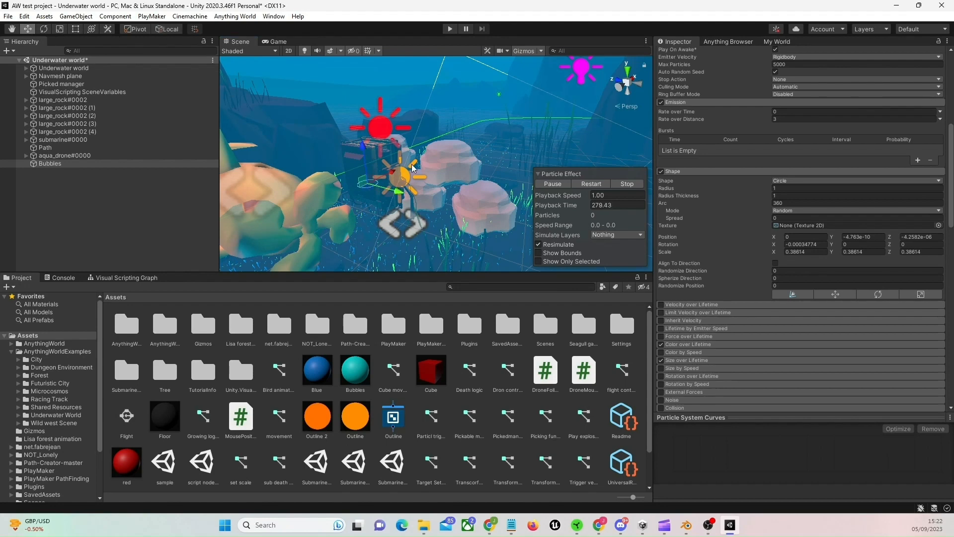
left_click_drag(401, 197, 381, 197)
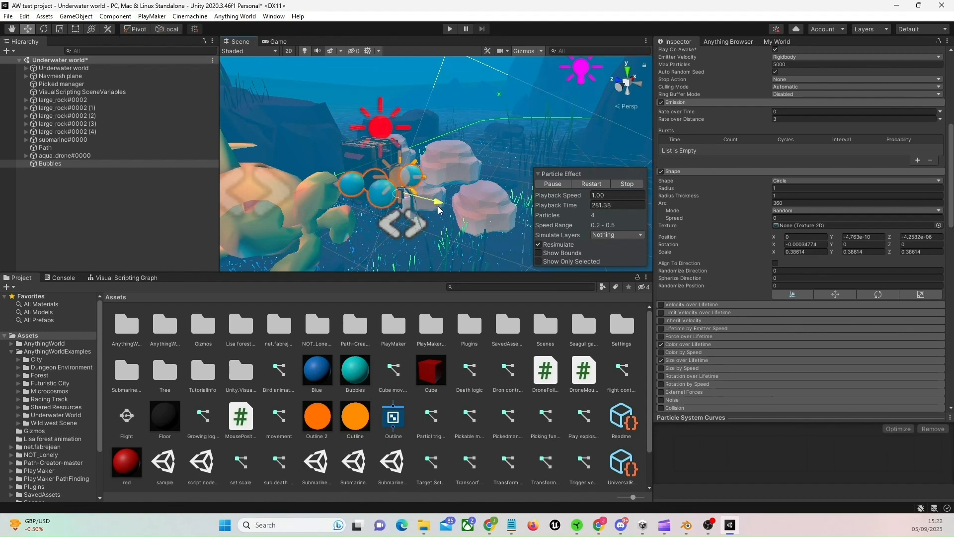
left_click_drag(439, 209, 396, 215)
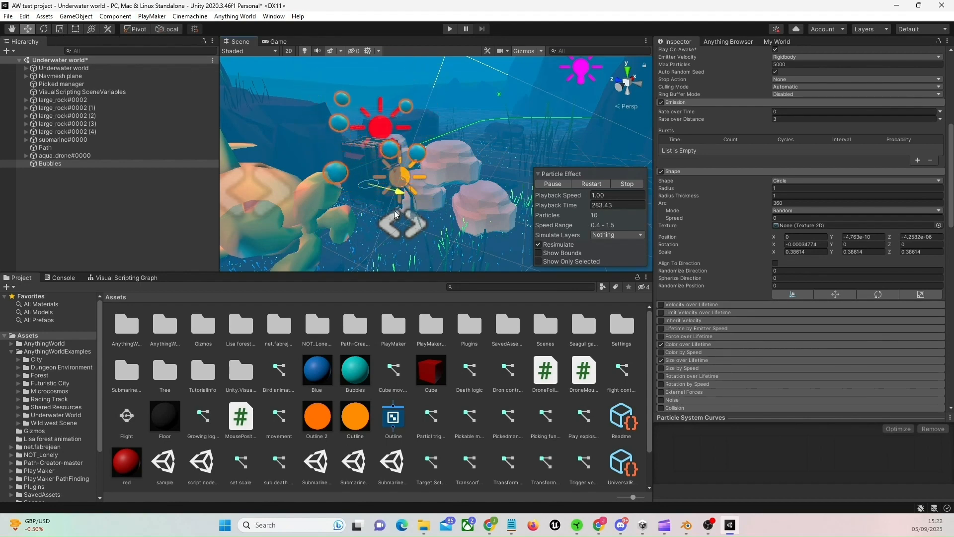
right_click_drag(457, 207, 396, 208)
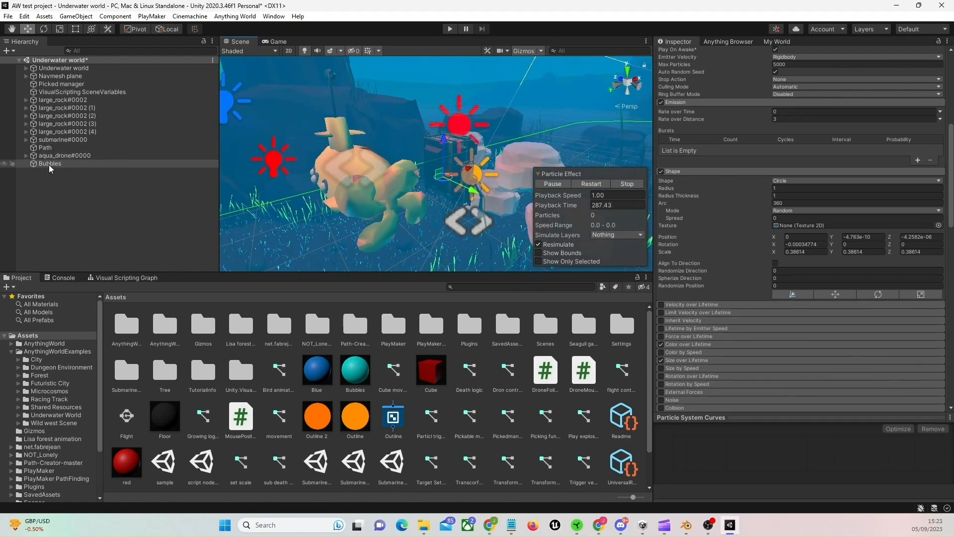
Try parenting Bubbles under aqua_drone#0000 and move the drone along X to test the trail
left_click_drag(50, 167, 57, 157)
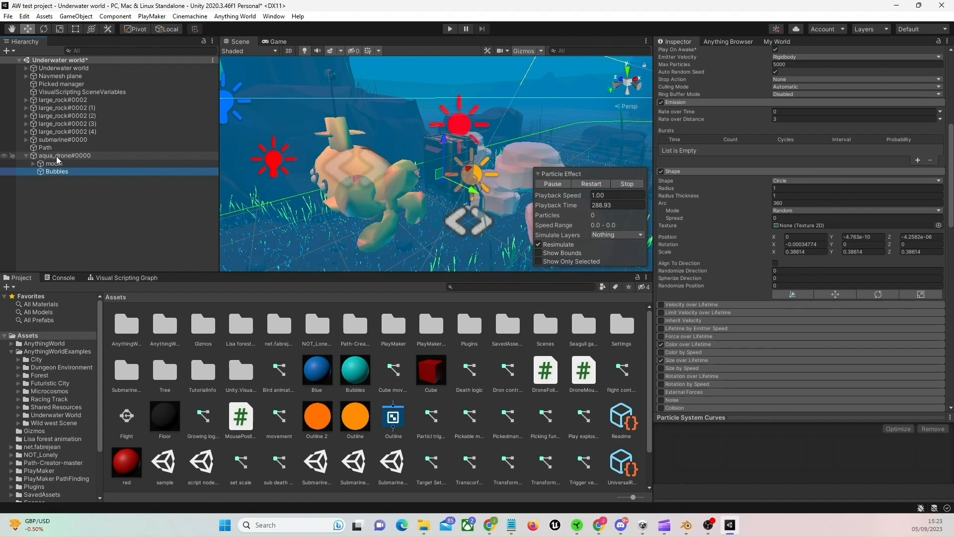
left_click(452, 158)
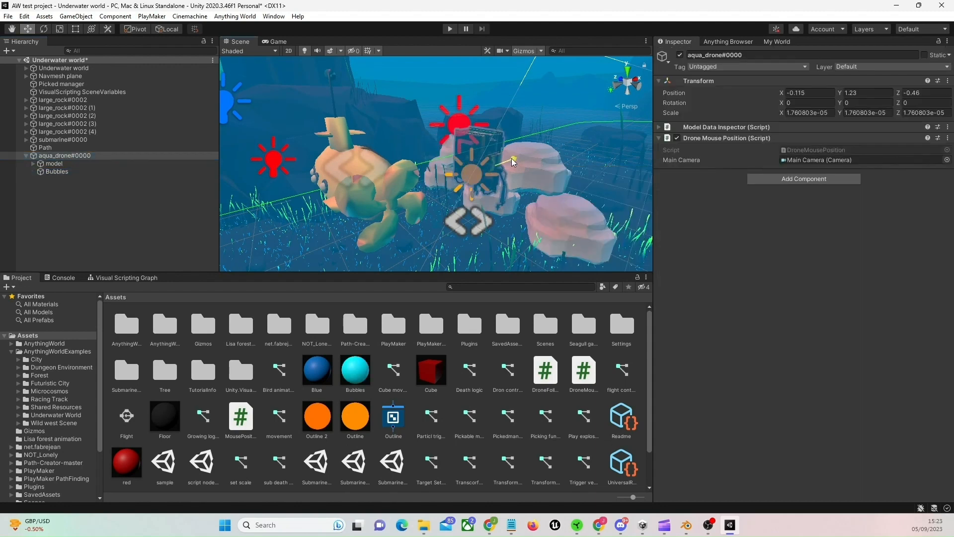
left_click_drag(513, 162, 474, 170)
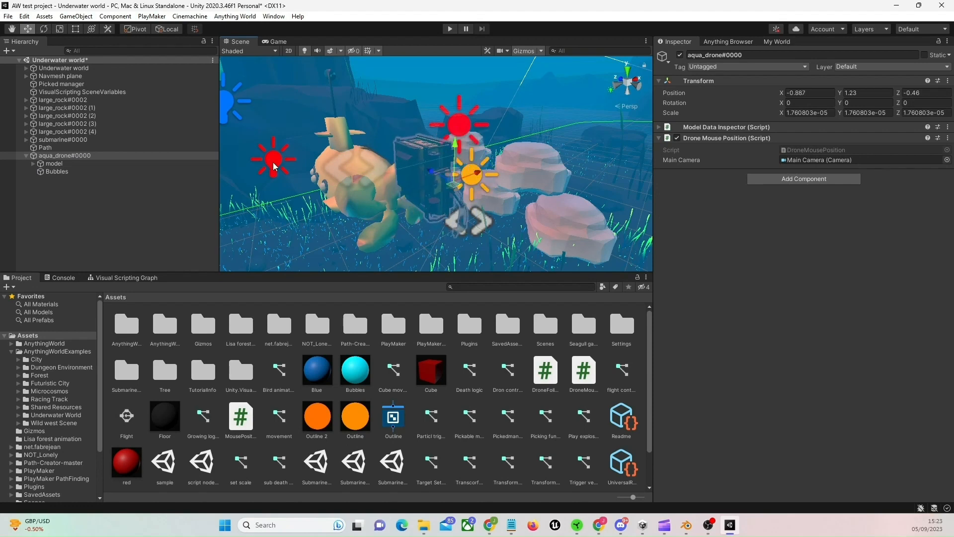
Add a Parent Constraint to Bubbles with aqua_drone#0000 as its source, and play-test the scene
left_click(70, 174)
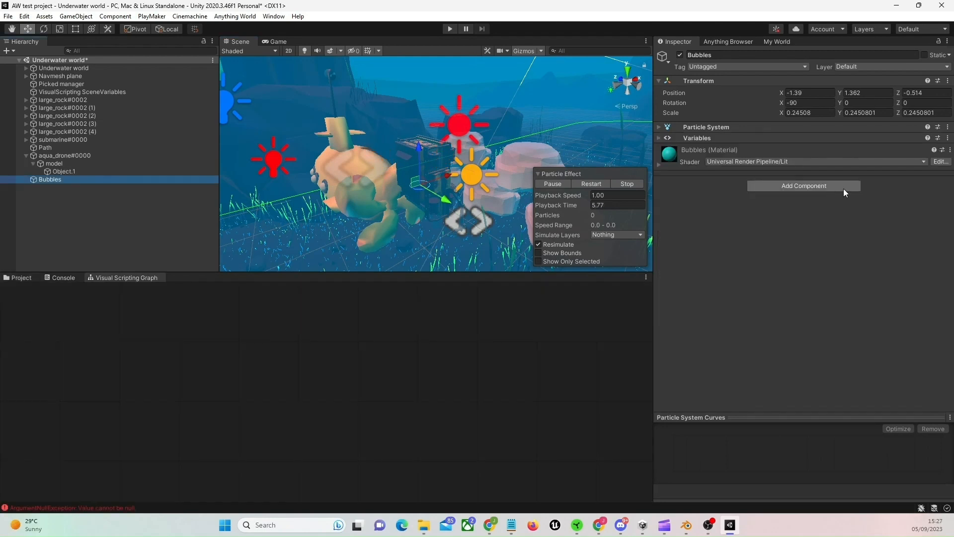
left_click(844, 189)
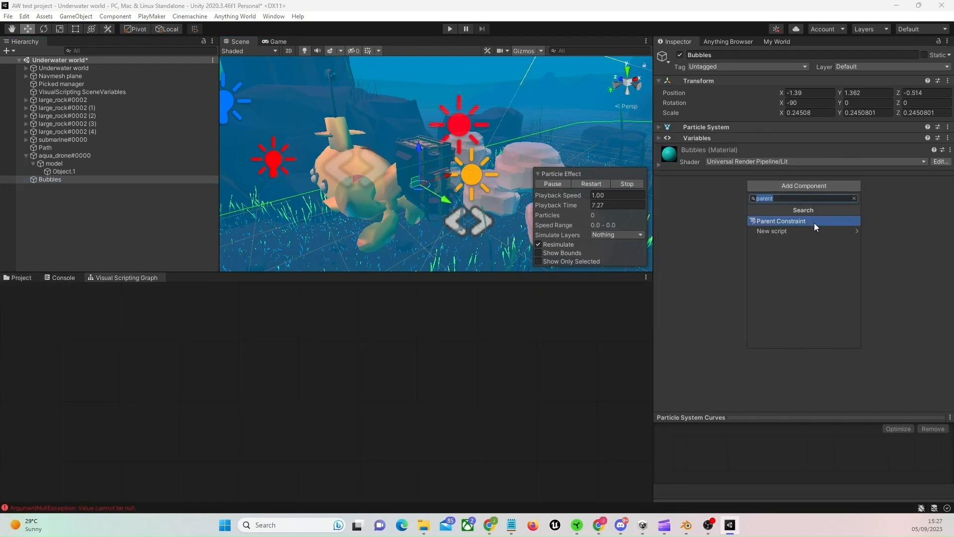
left_click(814, 221)
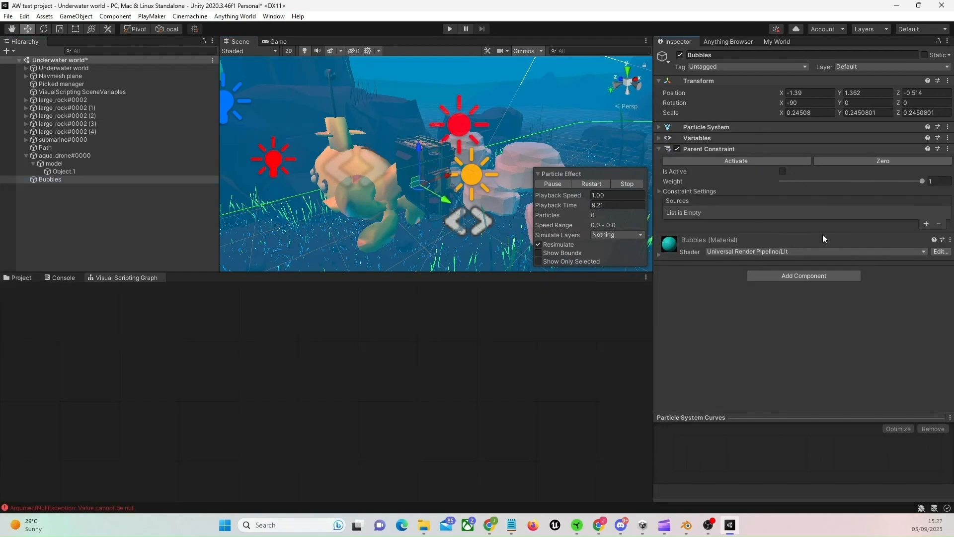
left_click(927, 224)
left_click_drag(70, 155, 741, 214)
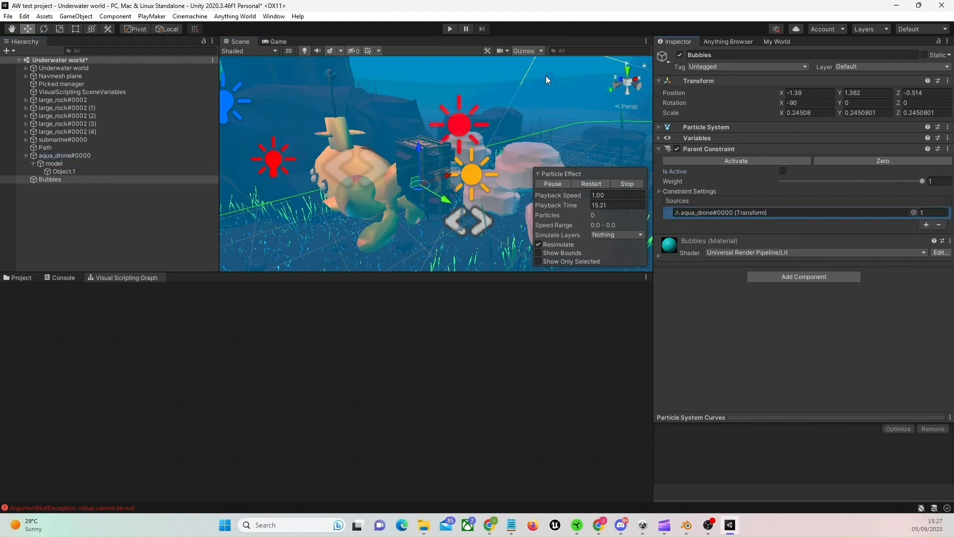
left_click(450, 29)
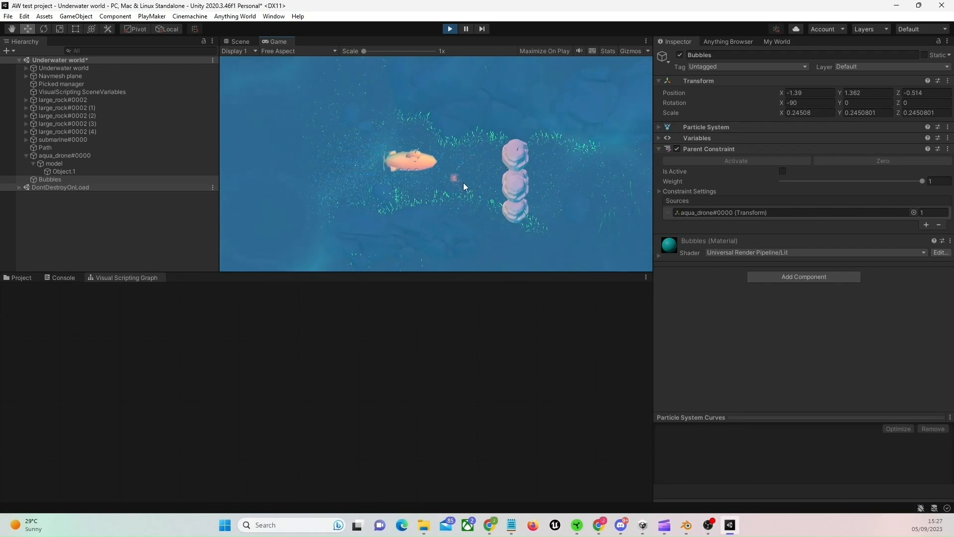
left_click(451, 29)
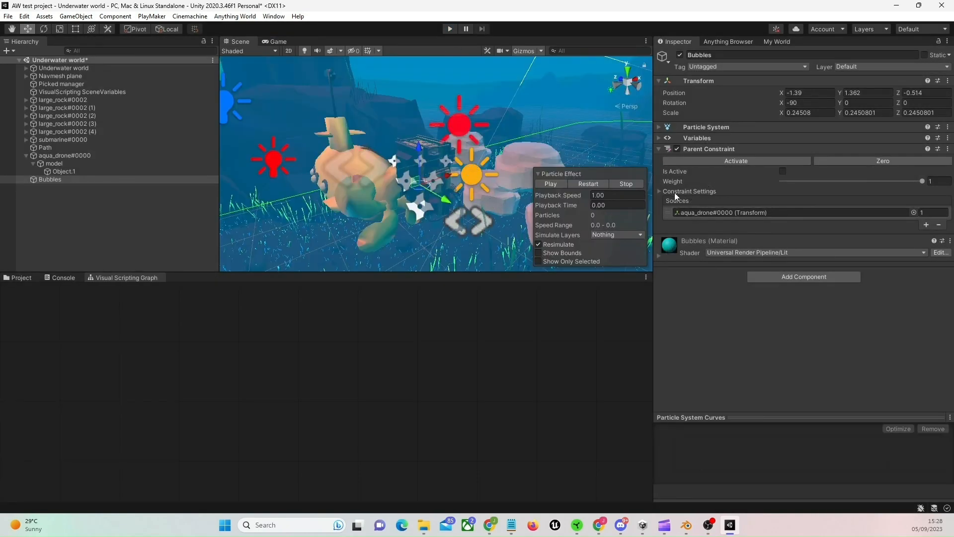
Turn on Is Active for the Parent Constraint and play-test the drone's bubble trail
left_click(783, 171)
left_click(450, 28)
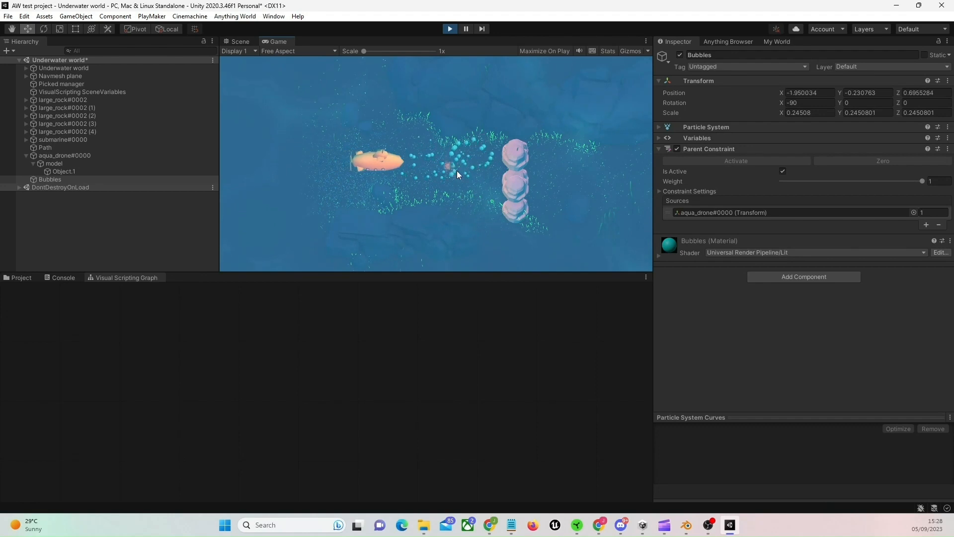
left_click(451, 29)
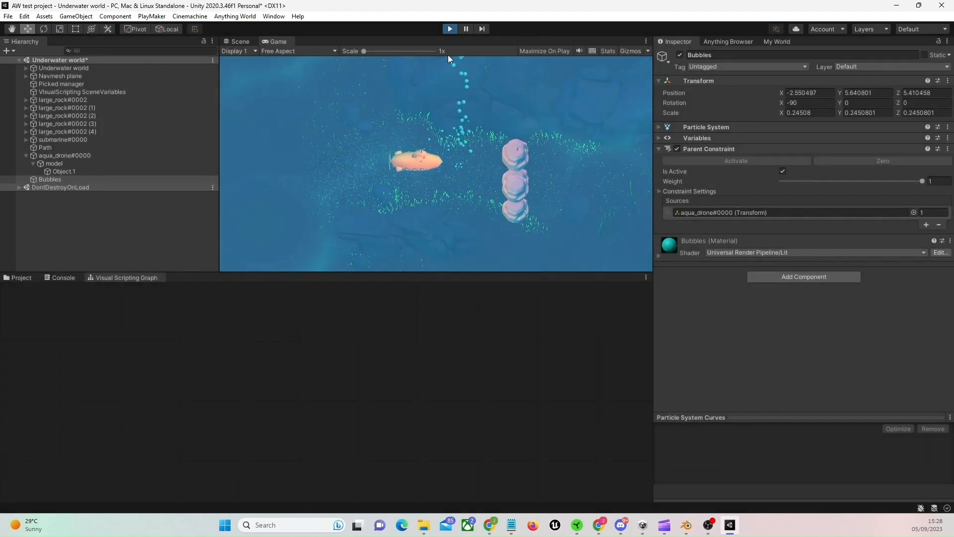